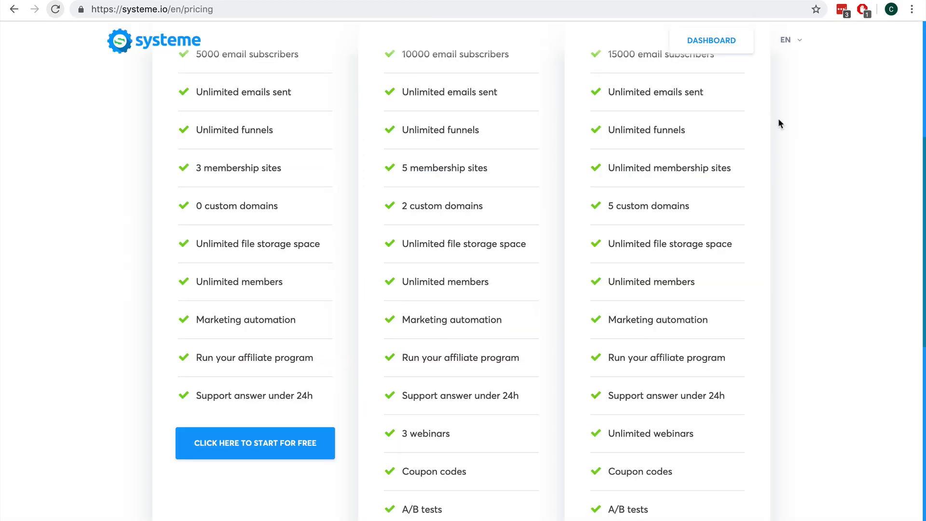
scroll(779, 118, "up", 7)
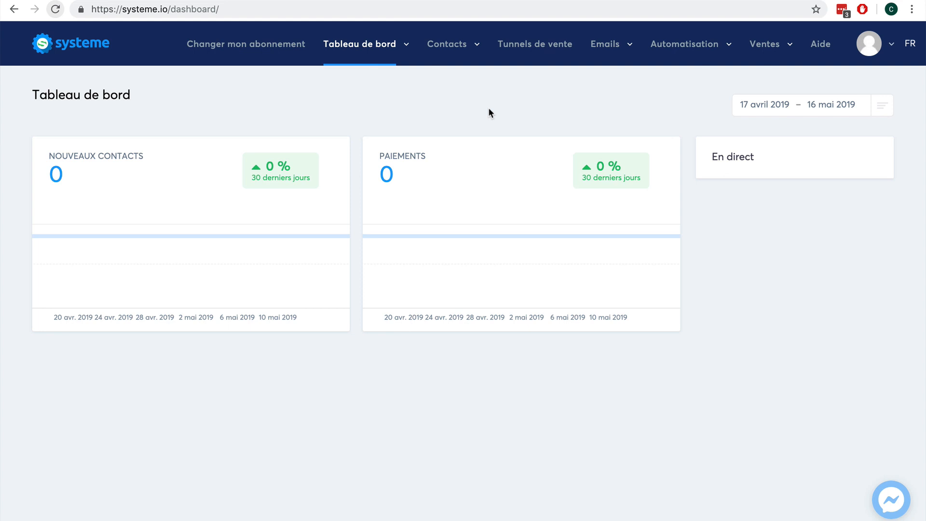
View the contacts list, go to tag management and open the Client-Ebook tag.
mouse_move(448, 57)
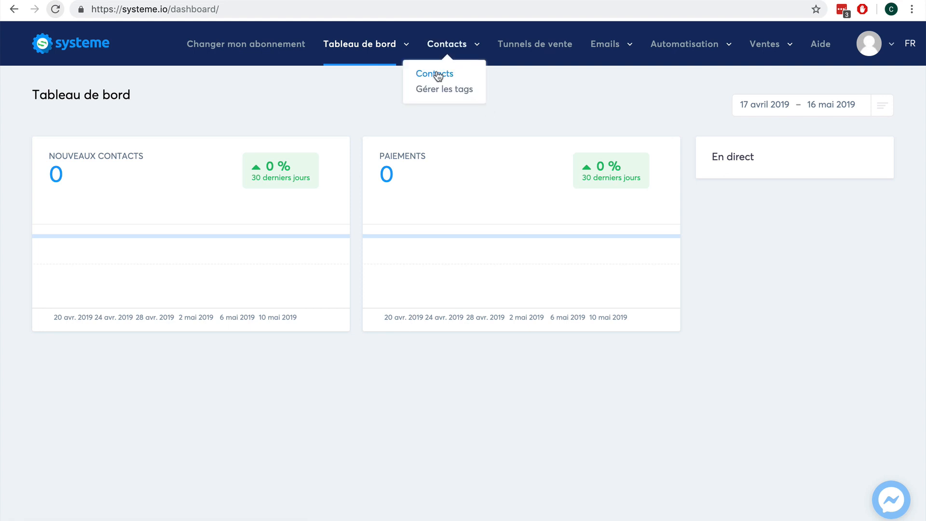
left_click(434, 74)
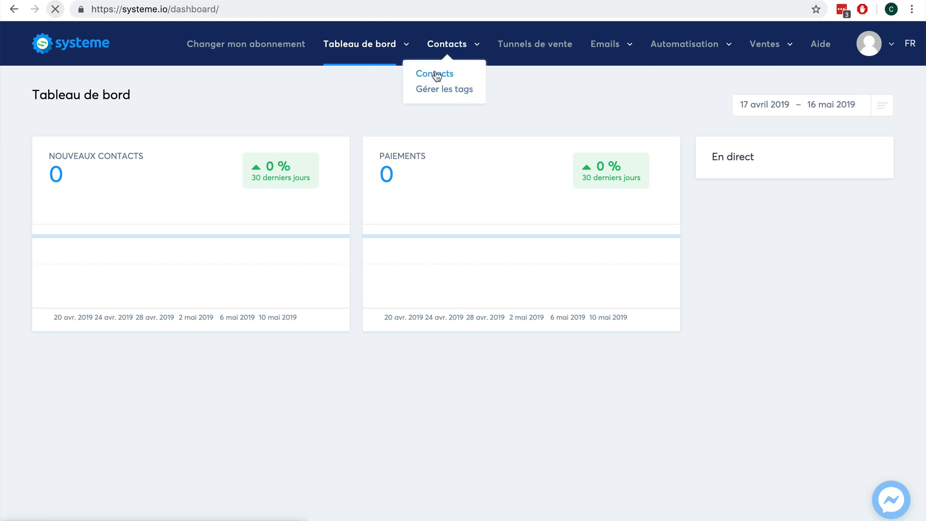
mouse_move(453, 54)
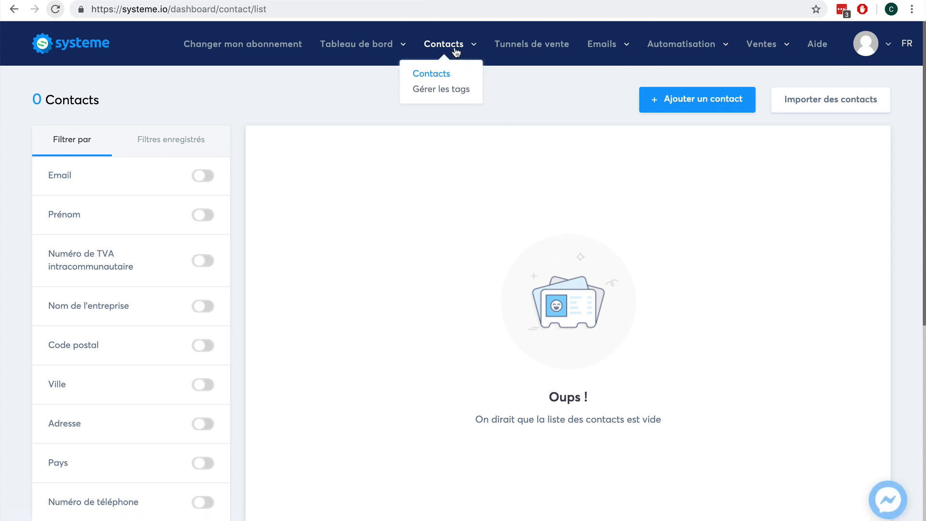
left_click(448, 91)
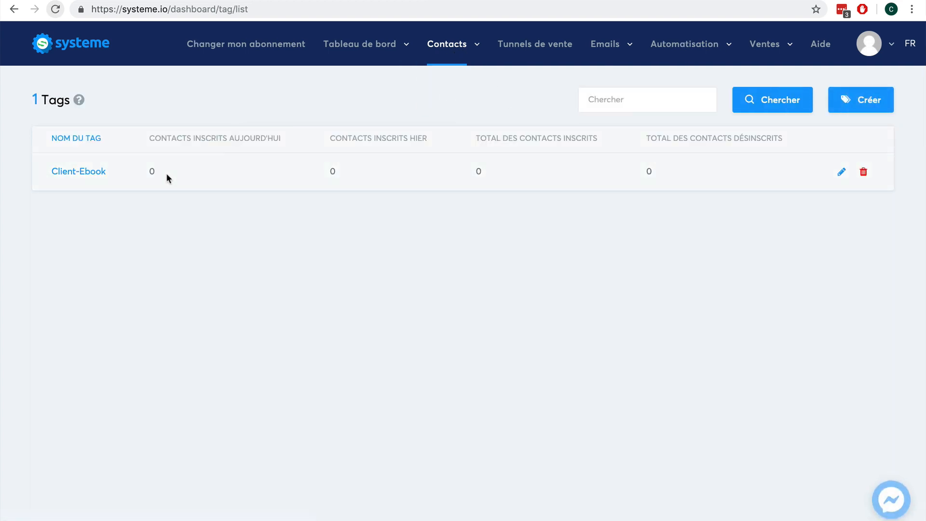
left_click(90, 174)
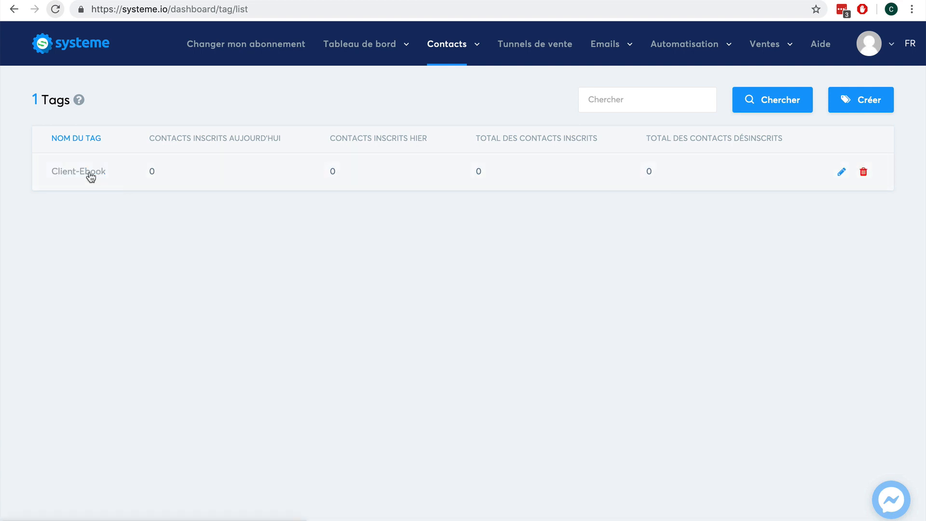
Create a sales funnel named "Vente ebook" with the "Vendez vos produits" goal and Euro as currency.
left_click(537, 46)
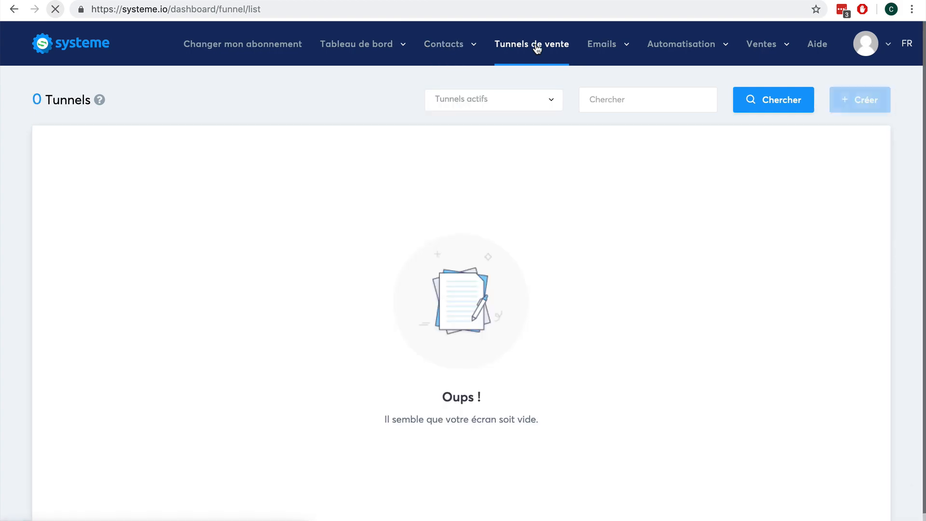
left_click(854, 103)
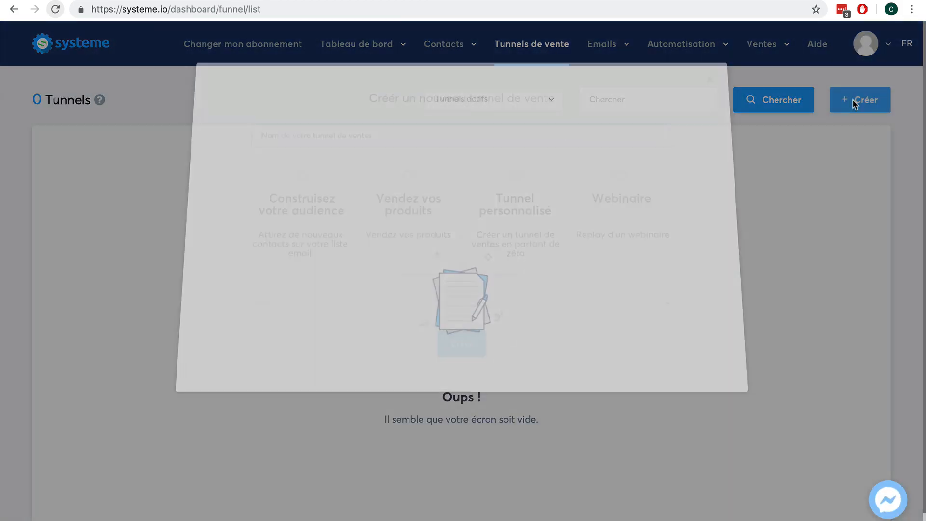
left_click(440, 140)
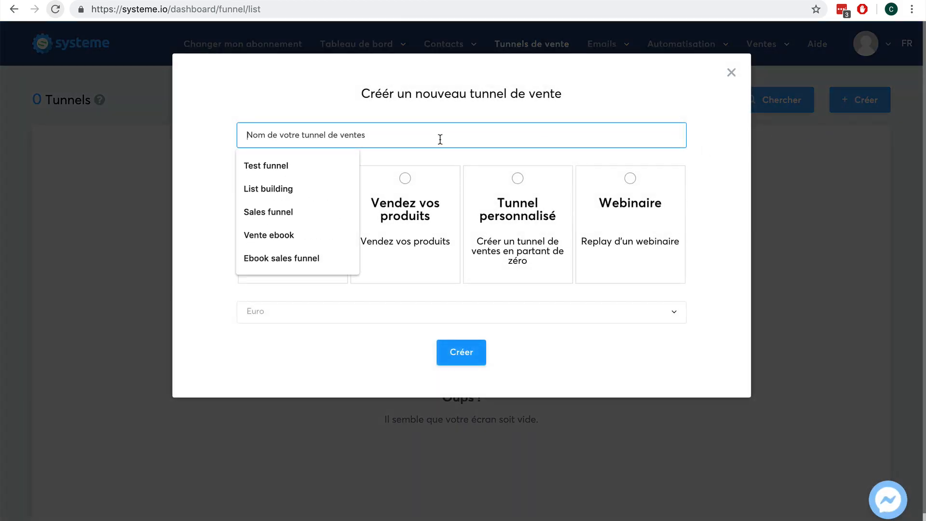
type("Vente ebook")
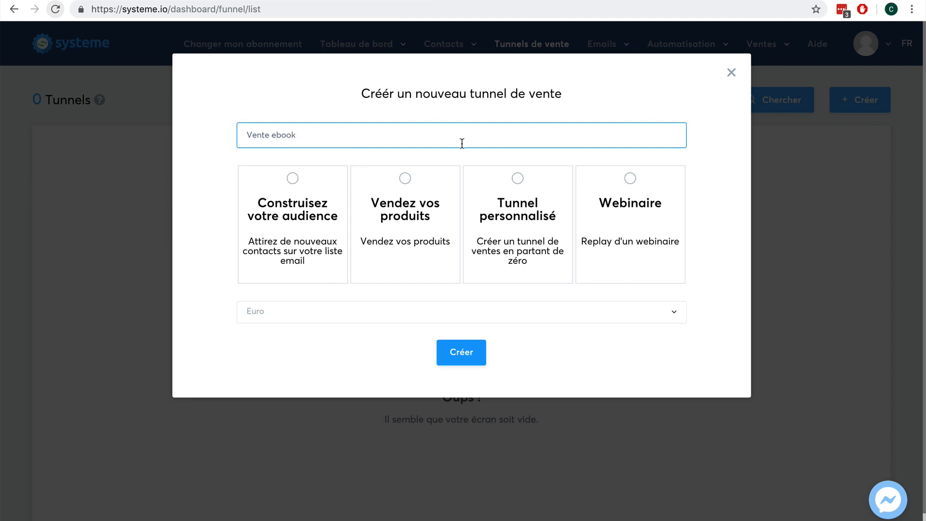
left_click(406, 179)
left_click(467, 354)
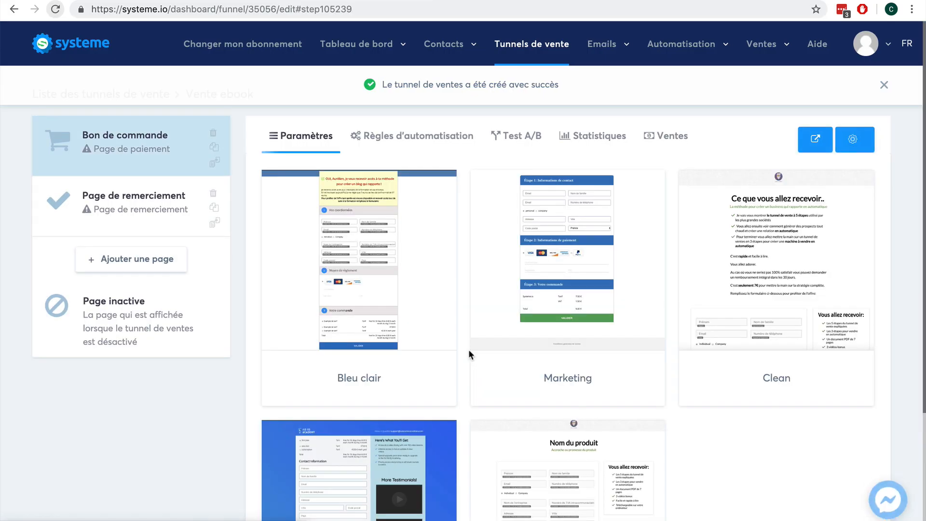
Apply the Clean template to the "Bon de commande" page and save the funnel step.
mouse_move(722, 261)
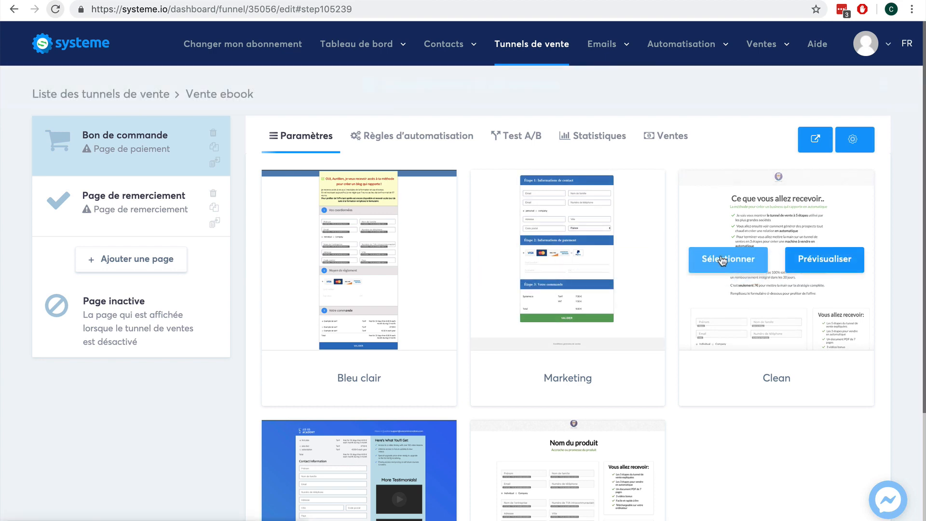
left_click(722, 261)
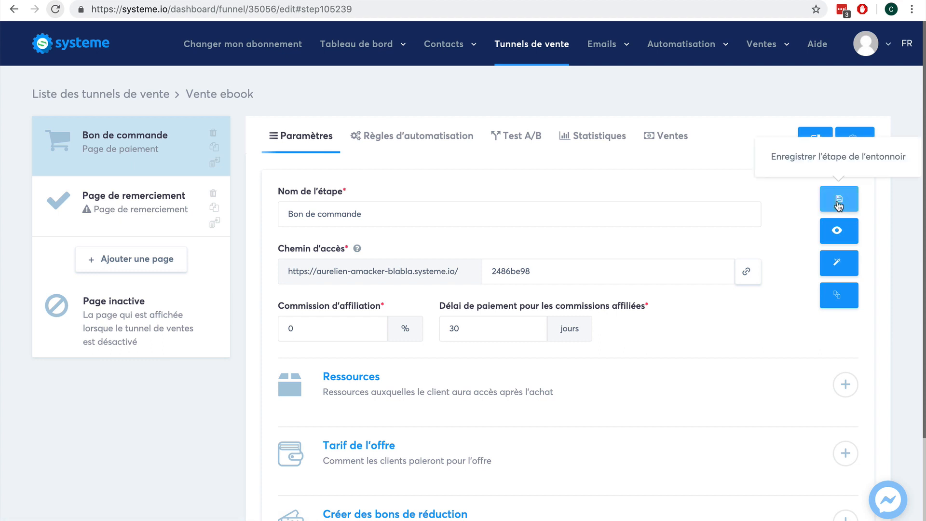
left_click(848, 208)
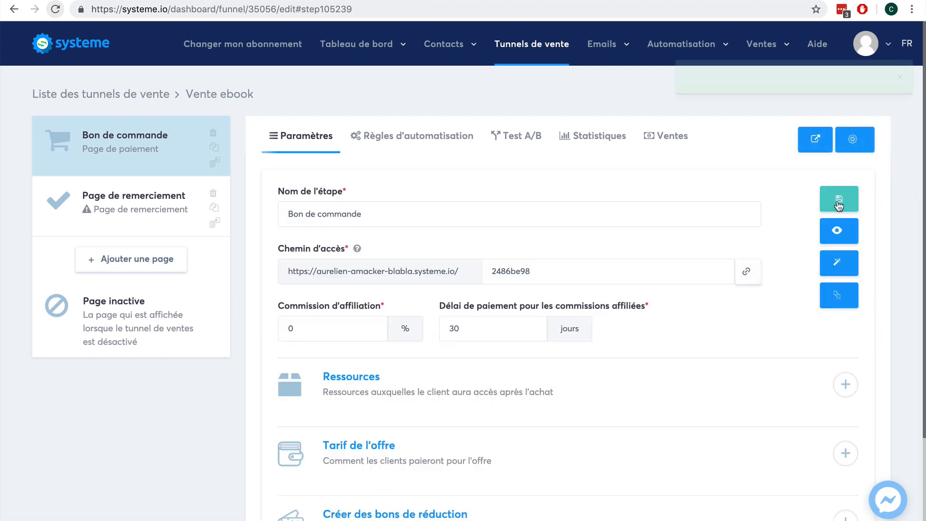
Add an "Ajouter un tag" resource with the Client-Ebook tag to the order form and save the step.
left_click(846, 384)
scroll(763, 358, "down", 1)
scroll(762, 358, "down", 2)
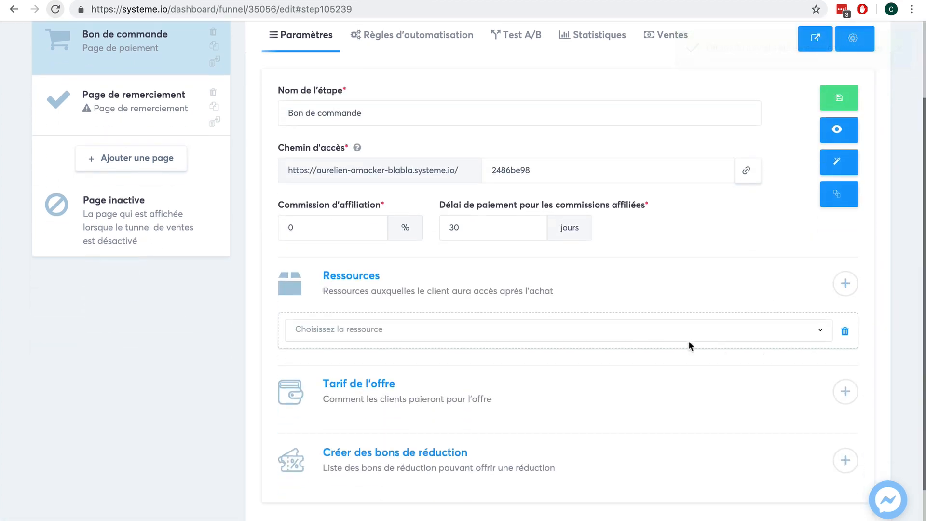
left_click(633, 338)
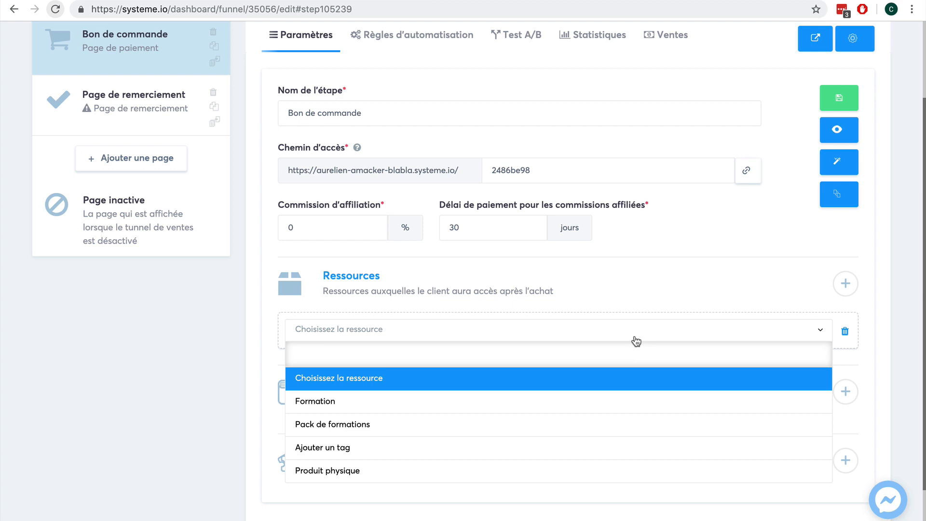
left_click(579, 447)
left_click(381, 375)
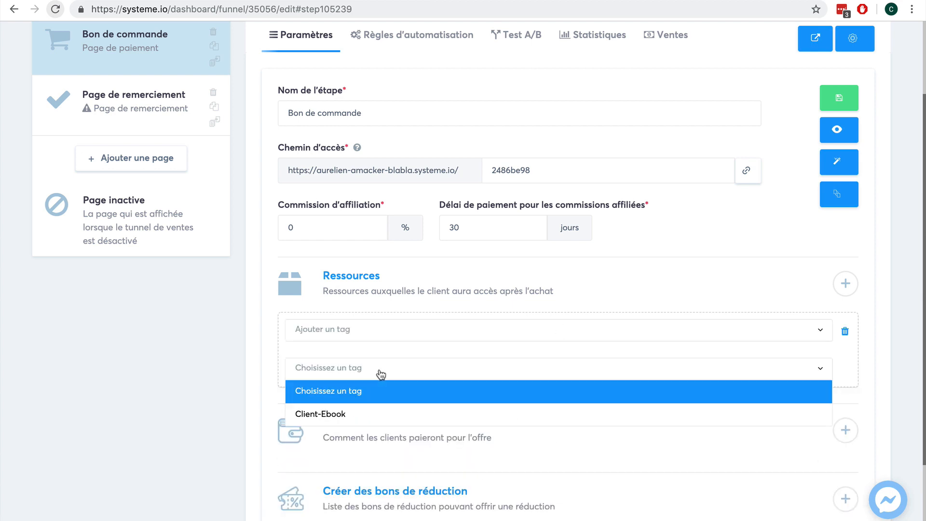
left_click(369, 413)
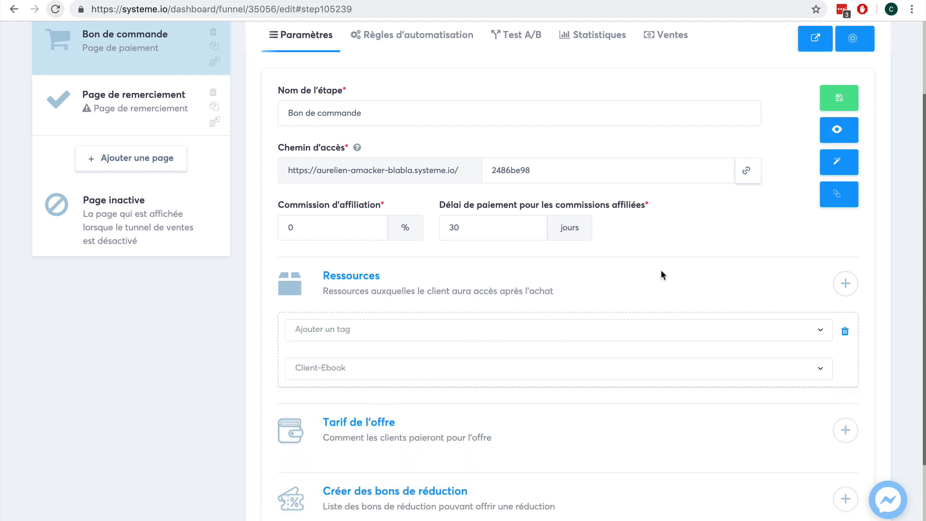
scroll(660, 274, "up", 2)
left_click(842, 165)
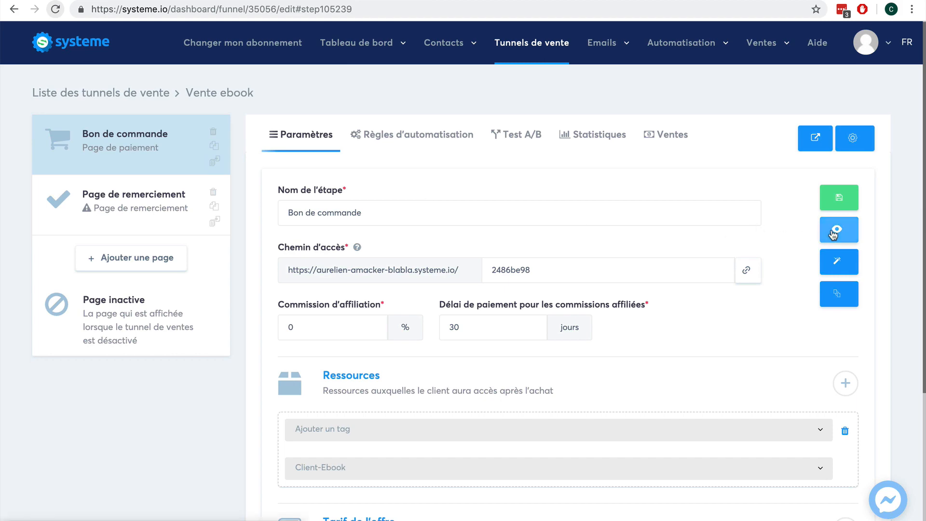
Open the order form in the page editor, review its form fields, payment methods and text, and exit the editor.
left_click(839, 258)
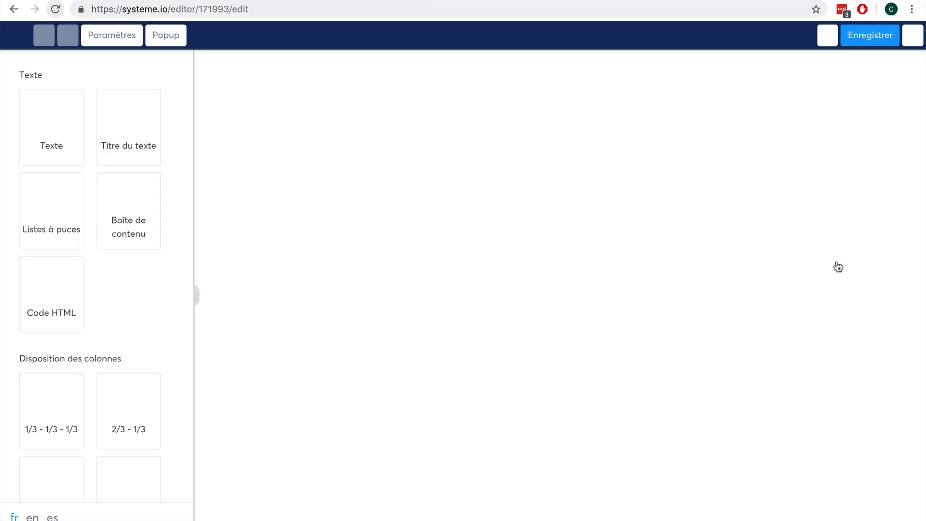
scroll(864, 262, "down", 15)
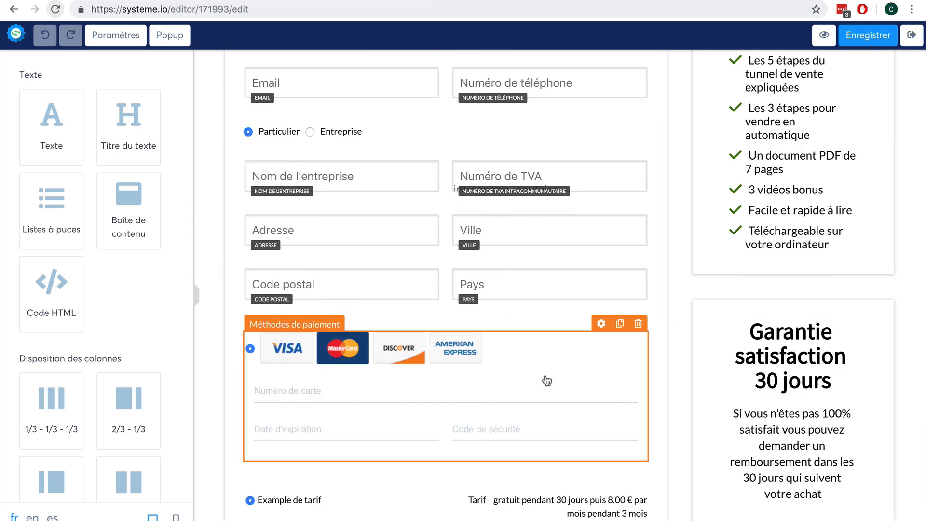
scroll(545, 380, "down", 5)
scroll(547, 380, "up", 10)
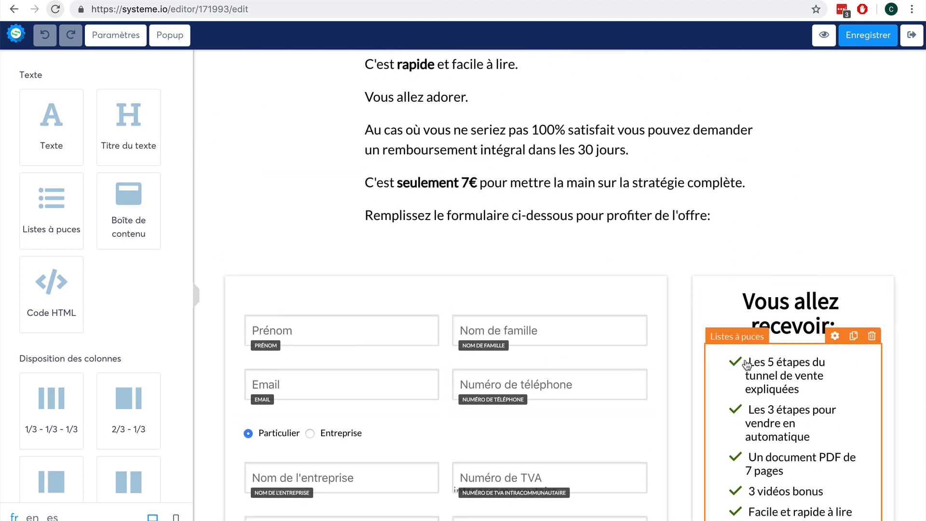
left_click(912, 35)
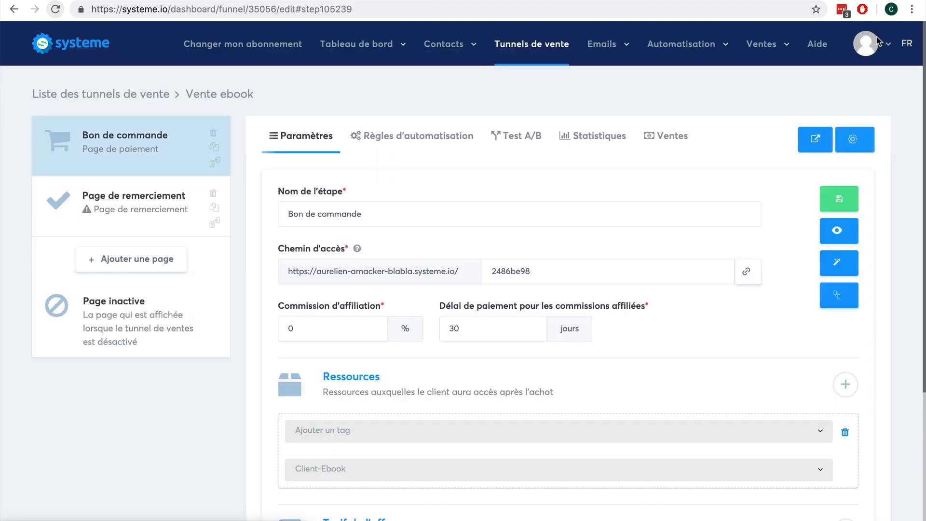
Add a page named "Page de vente" of type "Page de vente" and move it to the start of the funnel.
left_click(133, 259)
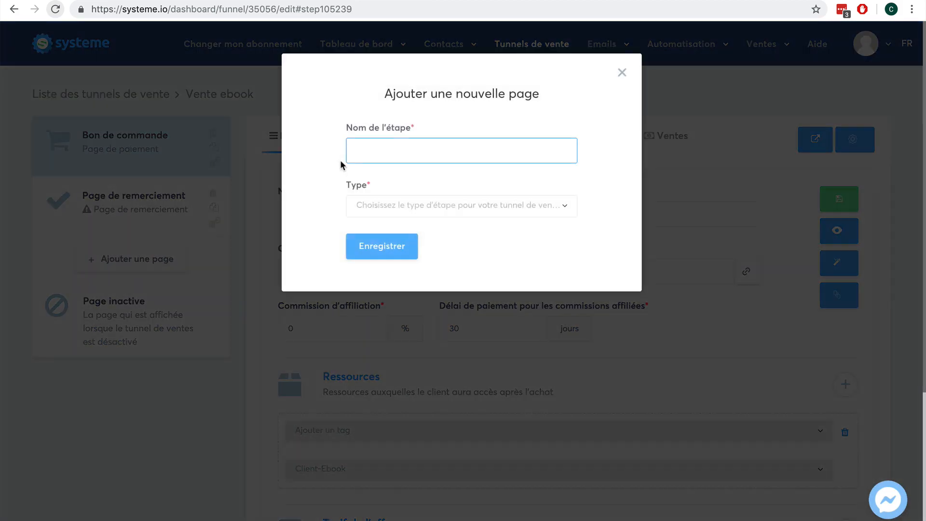
type("Page de vente")
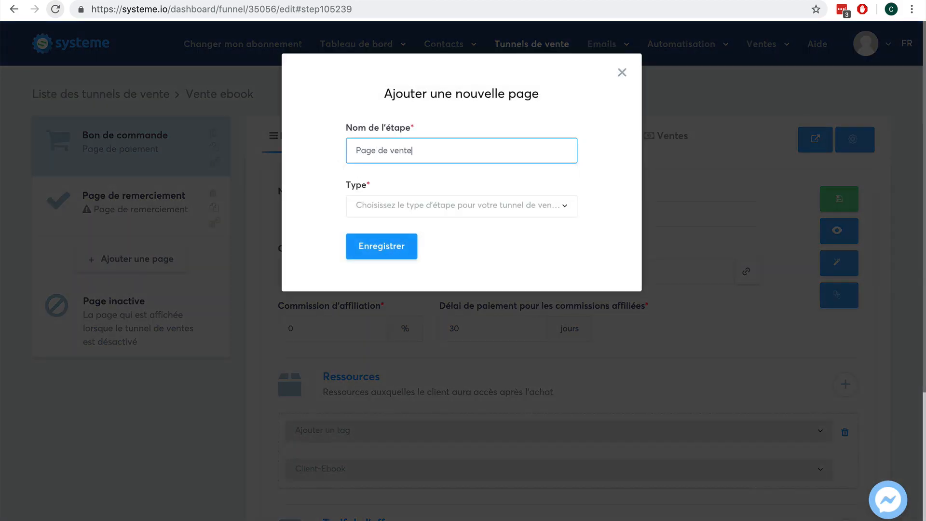
left_click(463, 212)
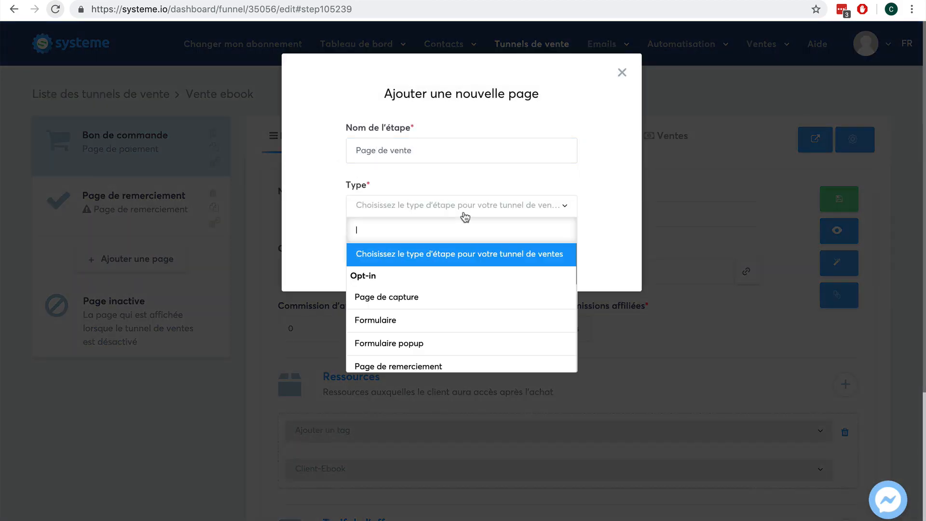
scroll(449, 320, "down", 2)
left_click(449, 313)
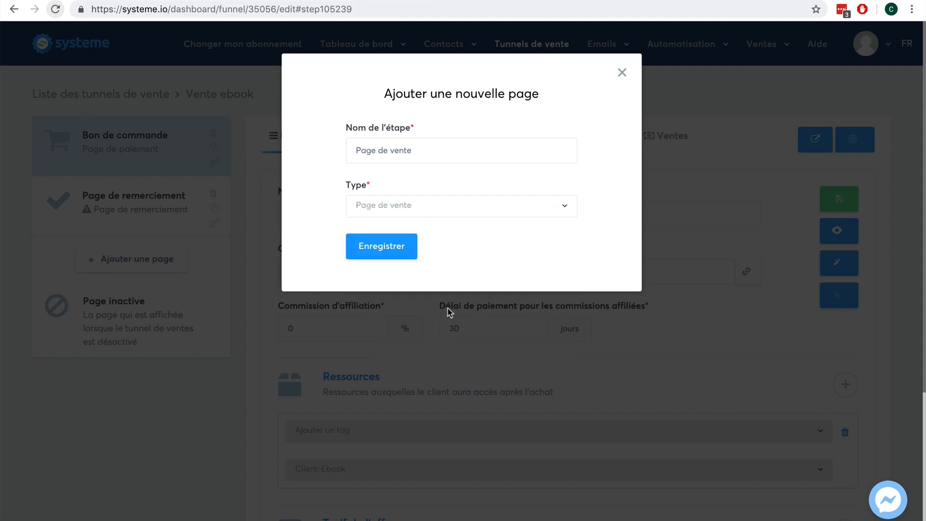
left_click(390, 257)
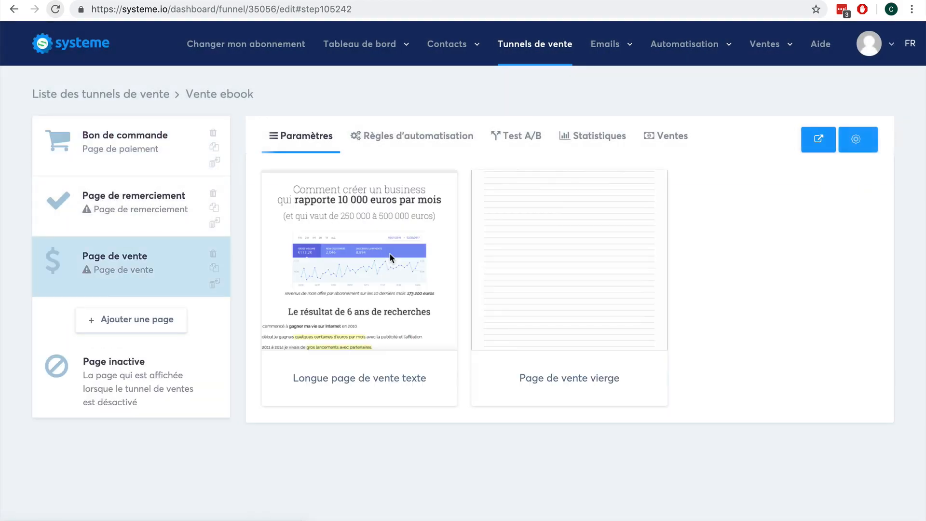
left_click_drag(98, 257, 99, 123)
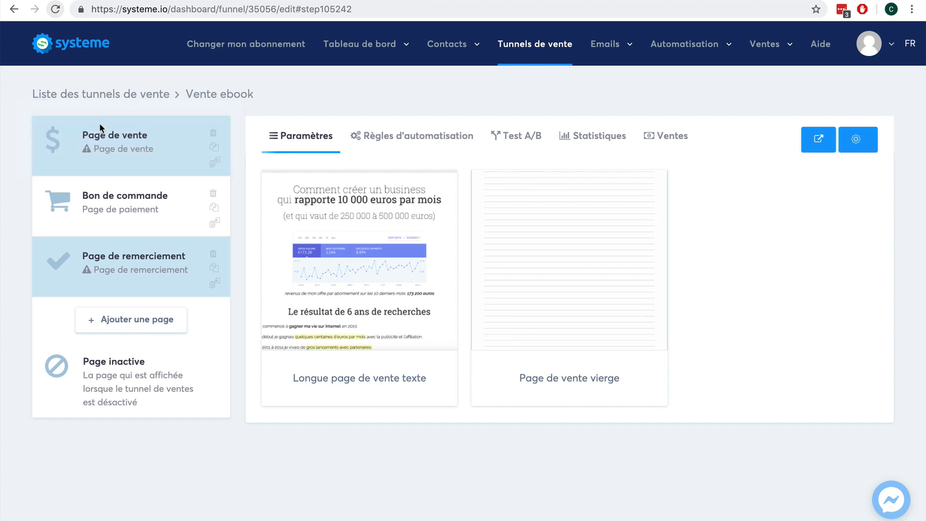
Apply the "Longue page de vente texte" template to the sales page and save the step.
mouse_move(352, 236)
left_click(328, 259)
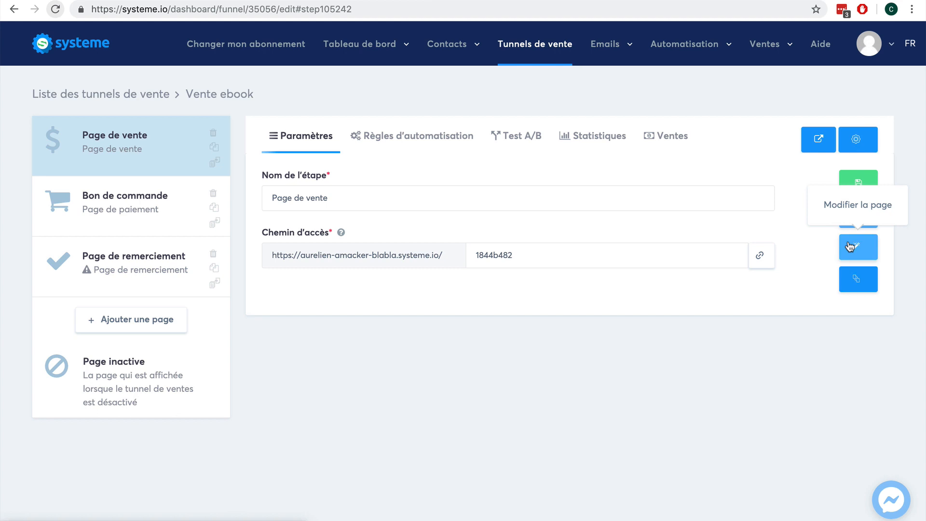
left_click(858, 182)
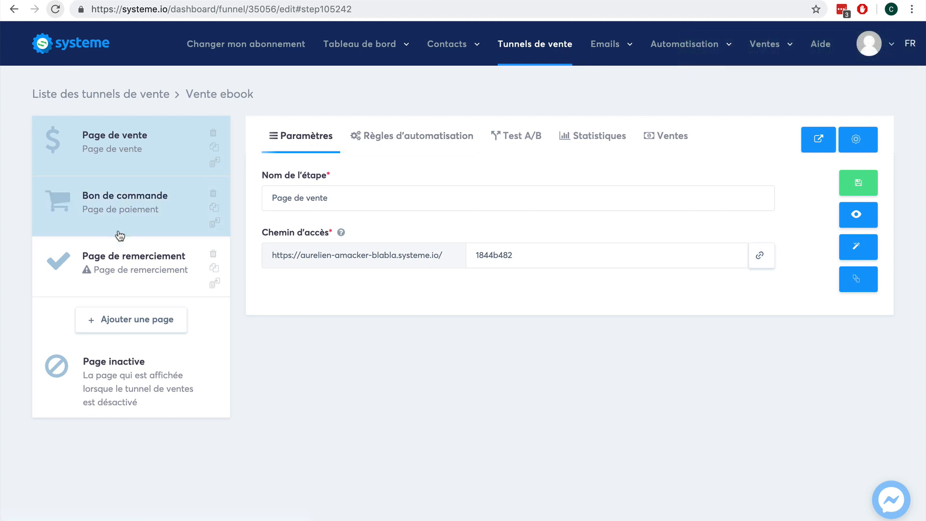
View the newsletters list, the email campaigns and the automation rules.
mouse_move(599, 48)
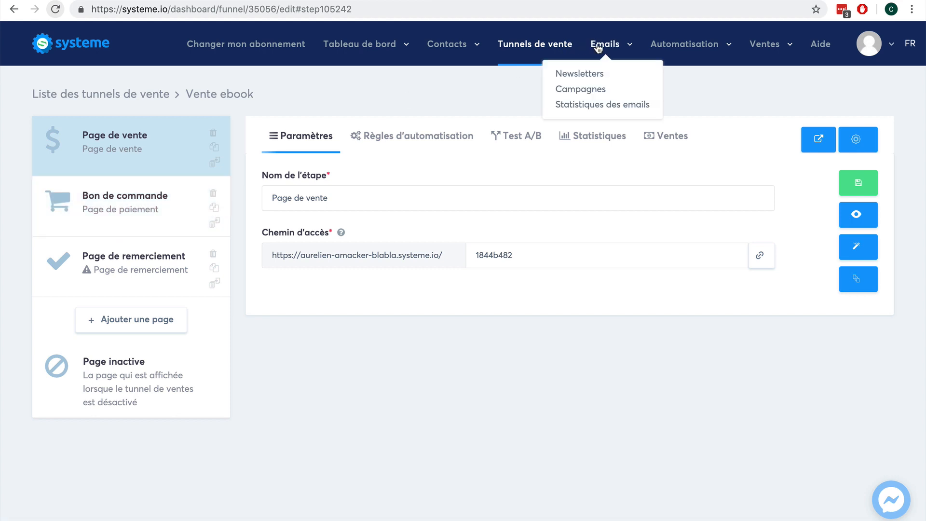
left_click(584, 79)
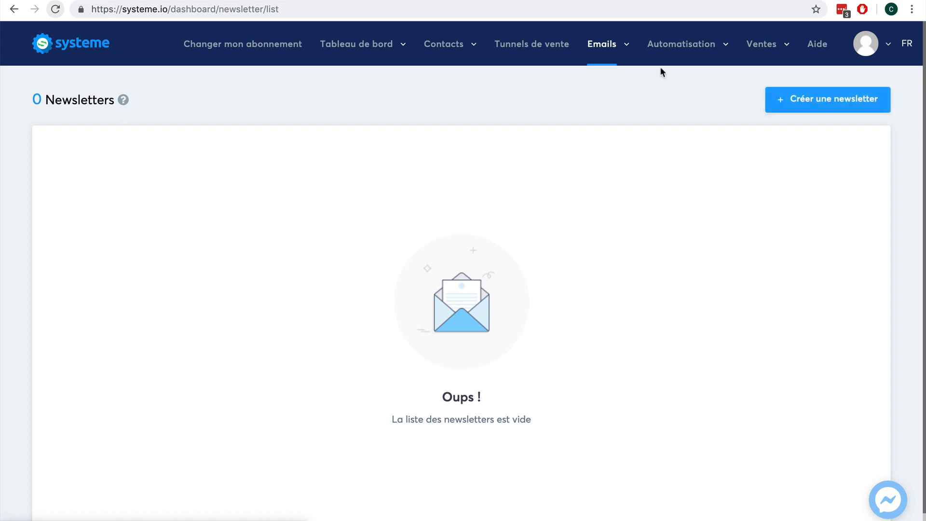
mouse_move(598, 45)
left_click(581, 93)
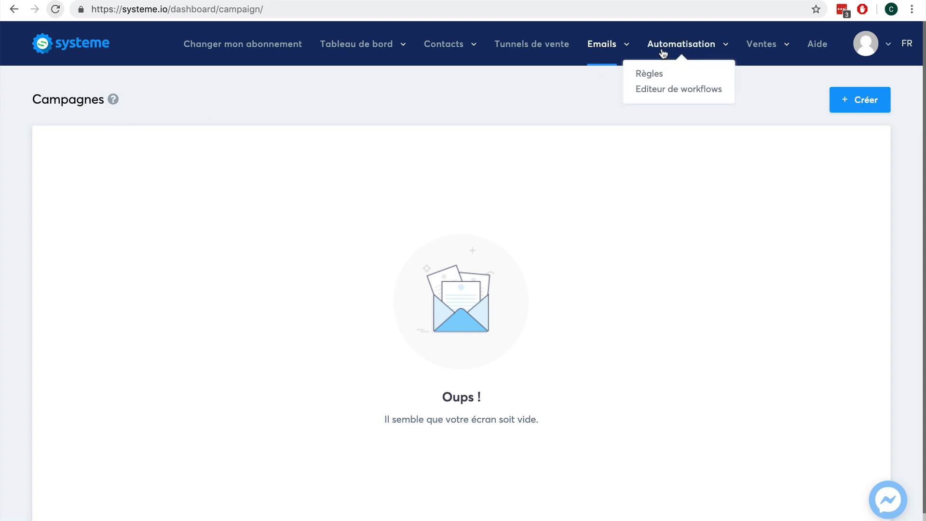
left_click(653, 75)
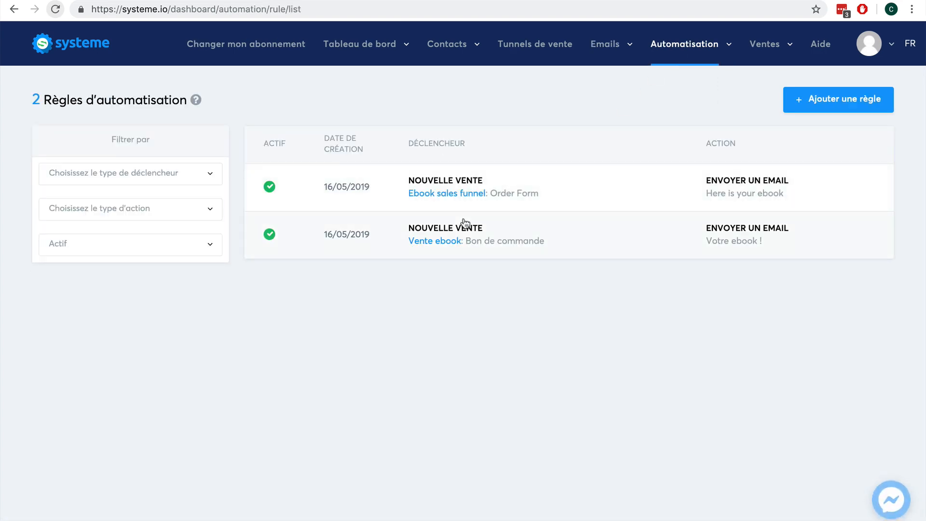
Open the automation workflow list and create a new workflow named "Workflow".
mouse_move(697, 39)
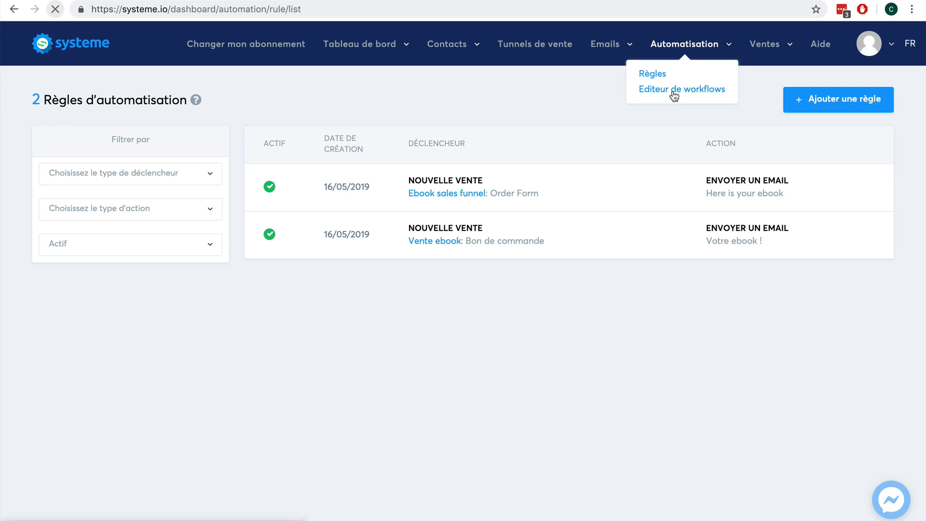
left_click(673, 90)
left_click(839, 101)
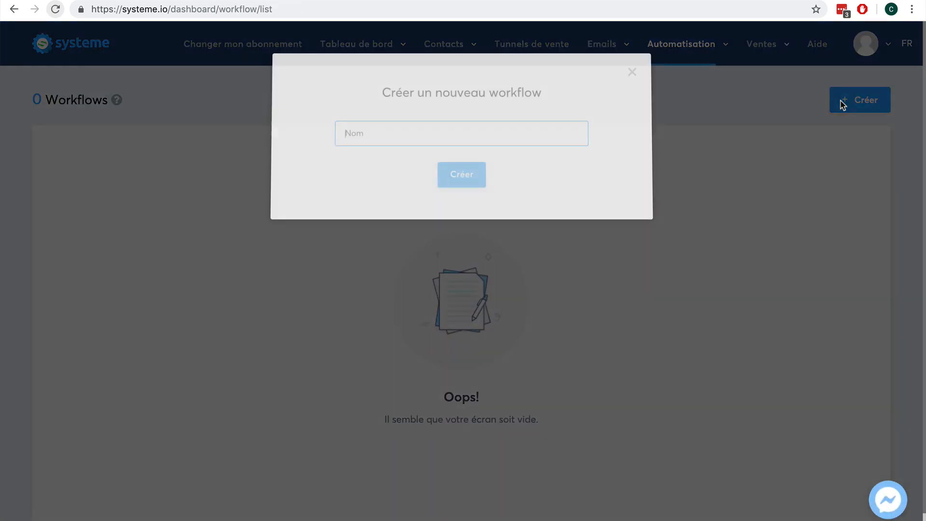
left_click(469, 135)
type("Work")
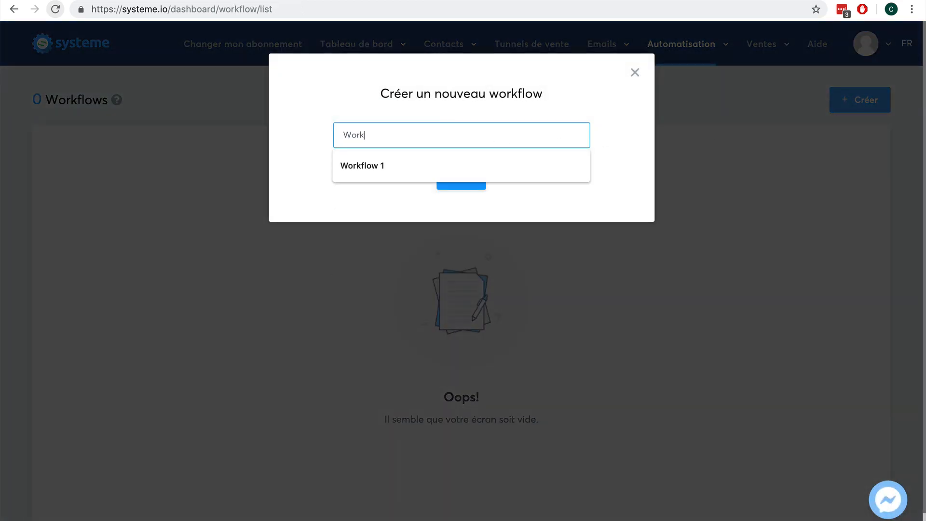
type("flow")
left_click(327, 124)
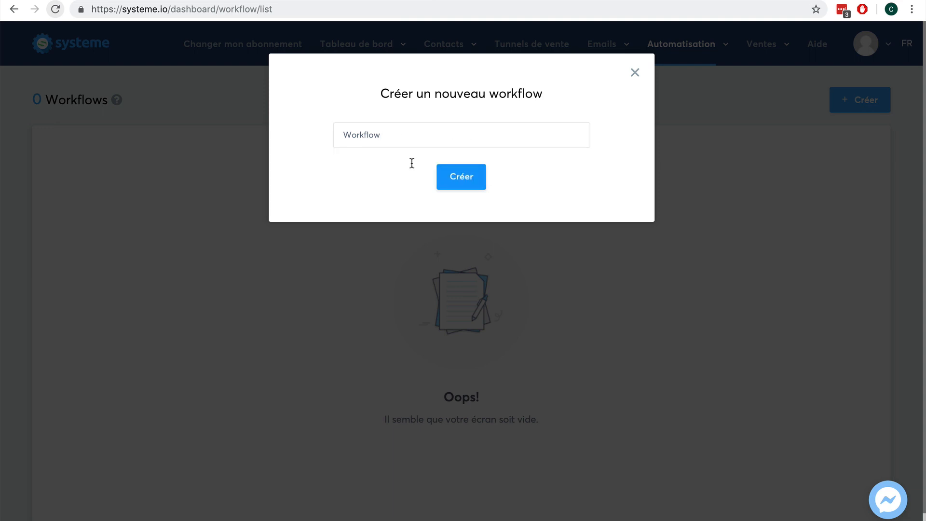
left_click(461, 177)
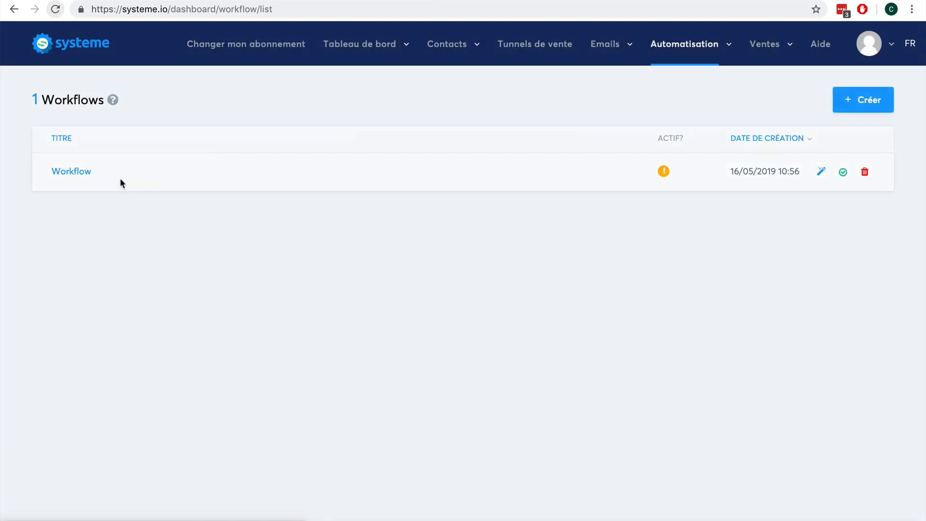
Open the workflow and create a "Nouvelle vente" trigger for the "Order Form" offer of the Ebook sales funnel.
left_click(73, 175)
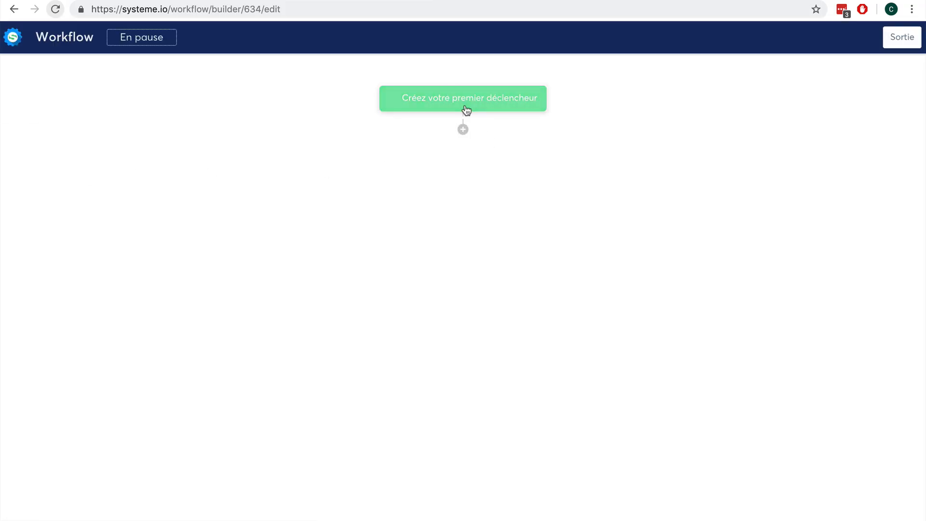
left_click(460, 101)
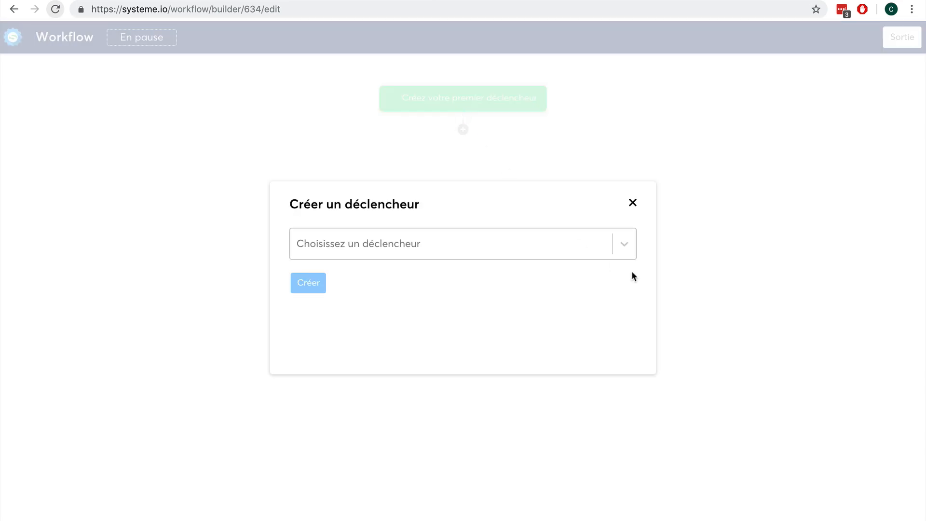
left_click(622, 247)
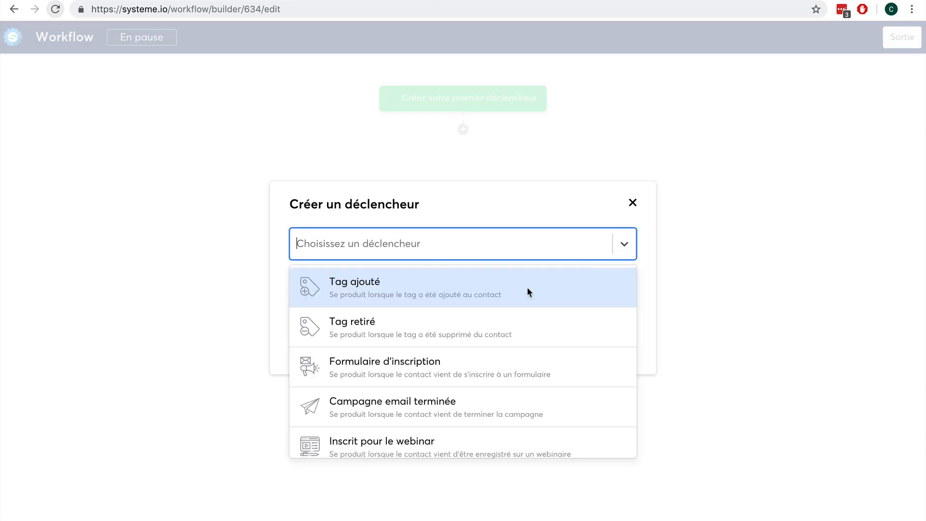
scroll(531, 318, "down", 4)
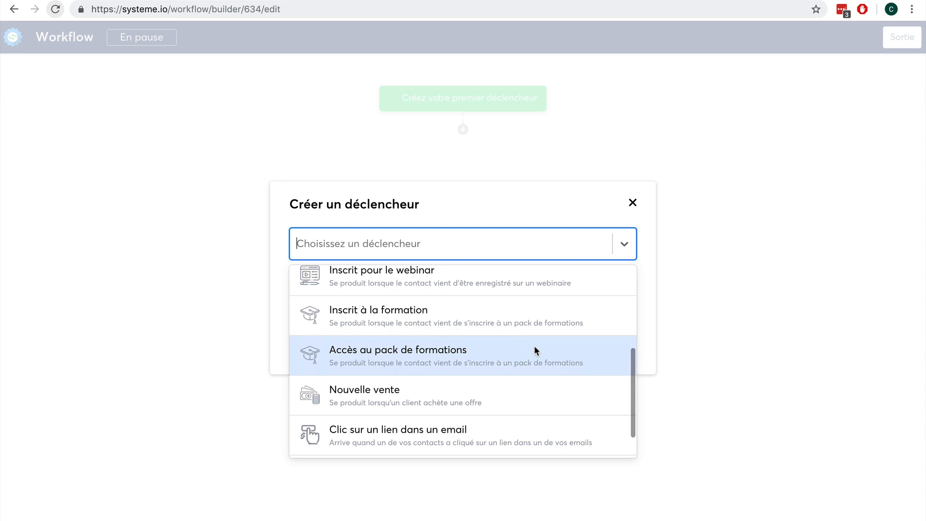
left_click(506, 395)
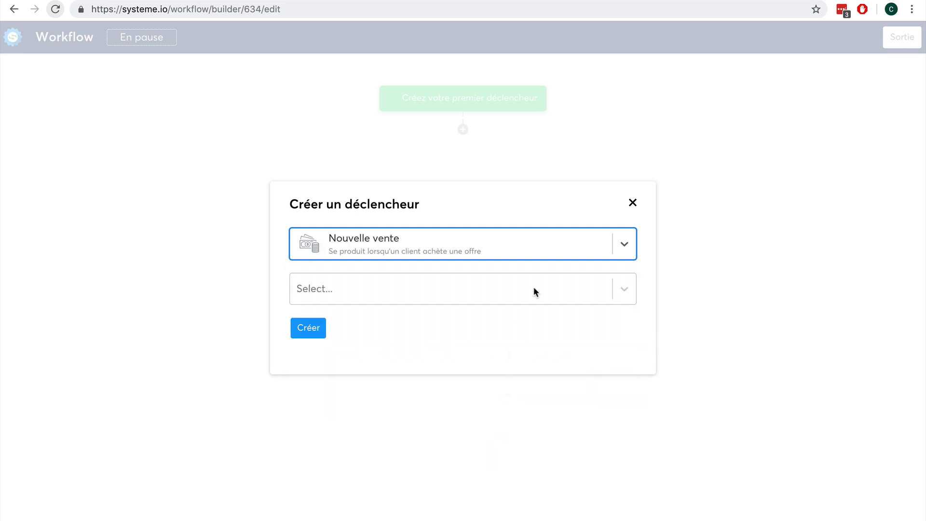
left_click(516, 288)
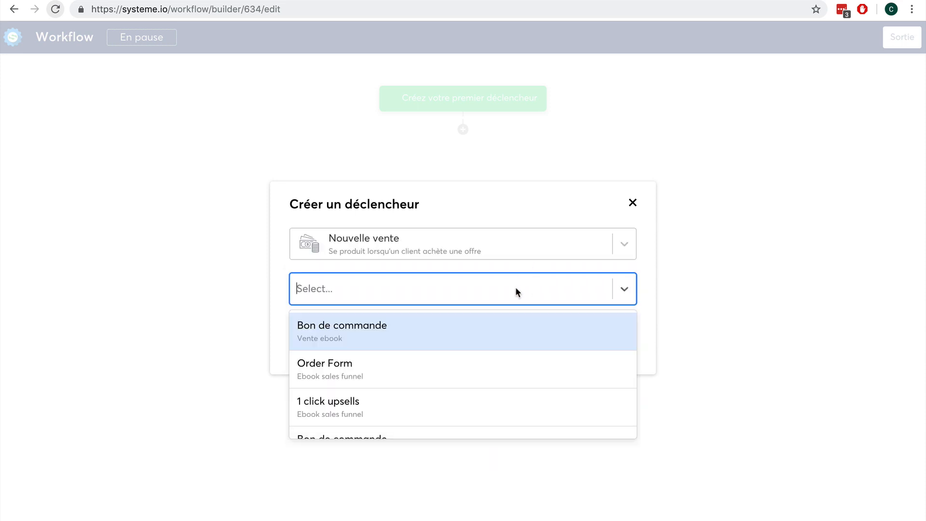
left_click(465, 364)
left_click(306, 328)
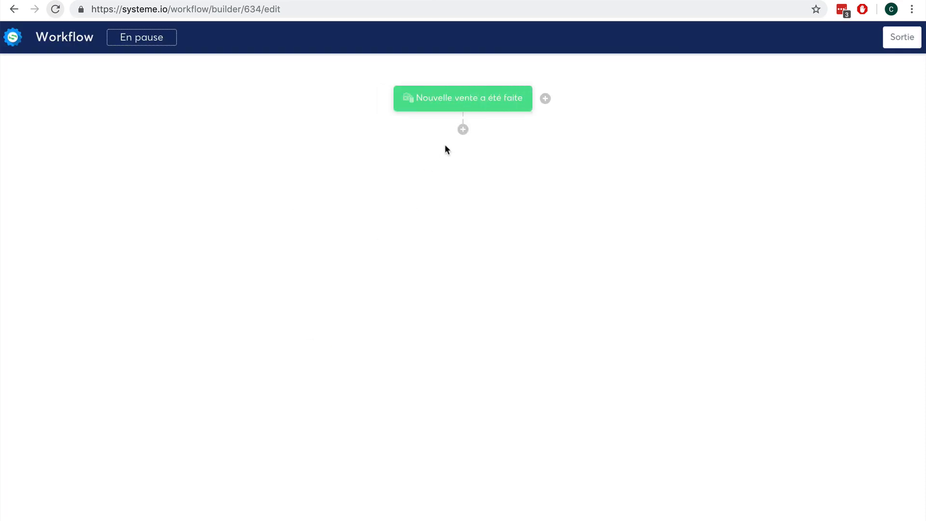
Add a delay of 1 day (Journées) below the new-sale trigger.
left_click(462, 130)
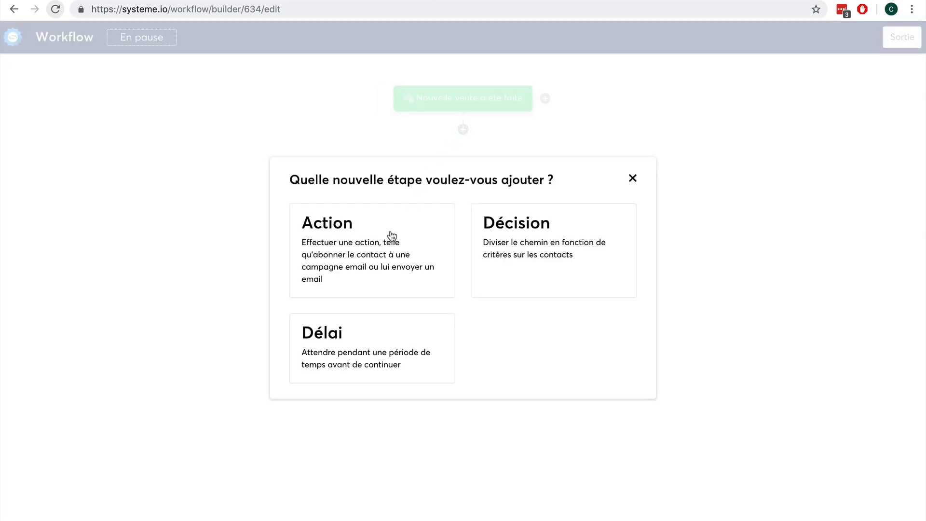
left_click(335, 350)
left_click(320, 261)
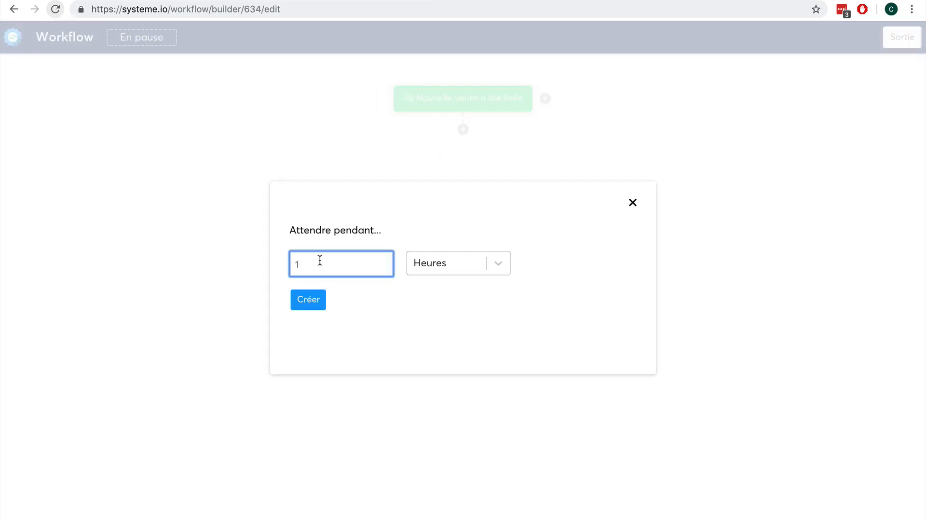
key("BackSpace")
type("3")
left_click(467, 264)
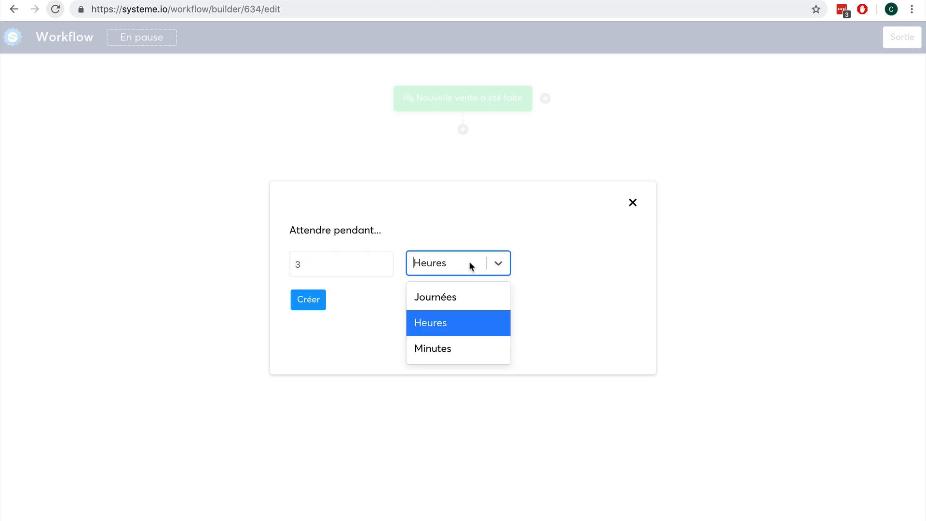
left_click(466, 299)
left_click(316, 267)
key("BackSpace")
type("0")
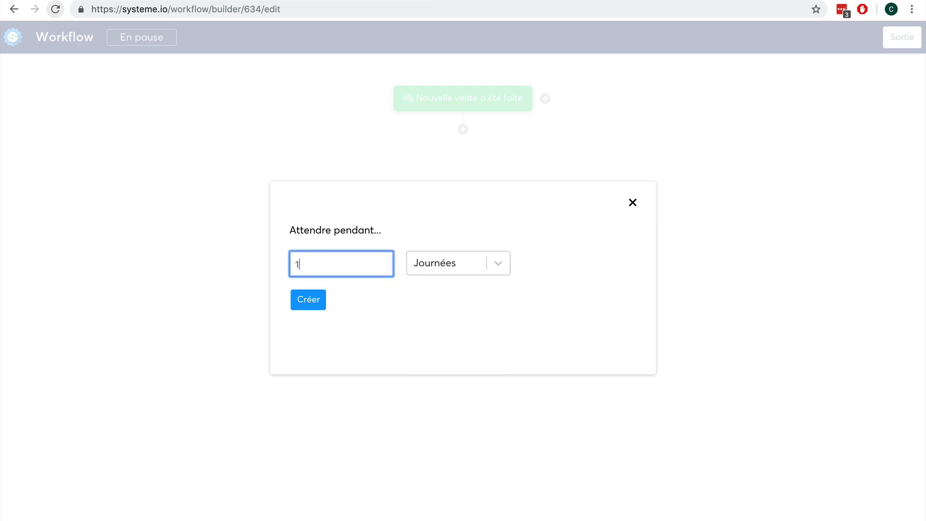
left_click(304, 299)
Review the action types available for a step after the delay, and close the dialog without creating an action.
left_click(464, 189)
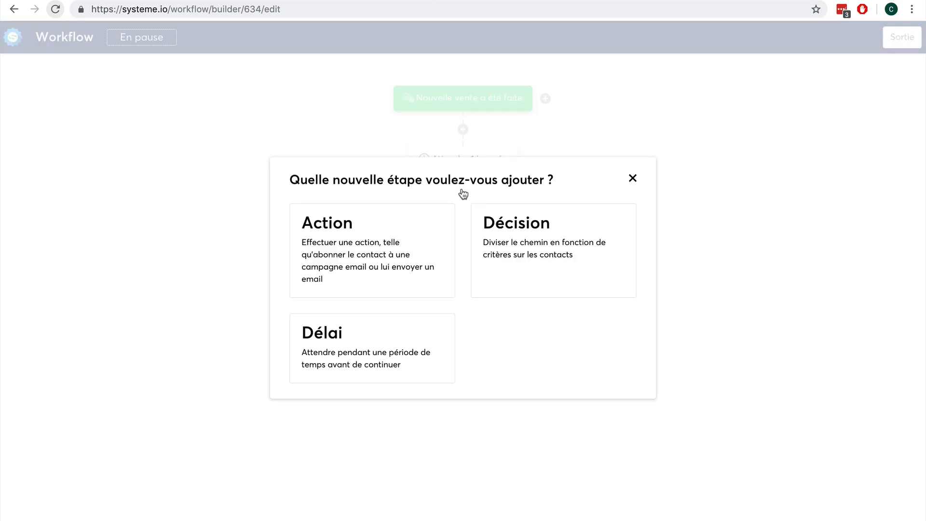
left_click(345, 250)
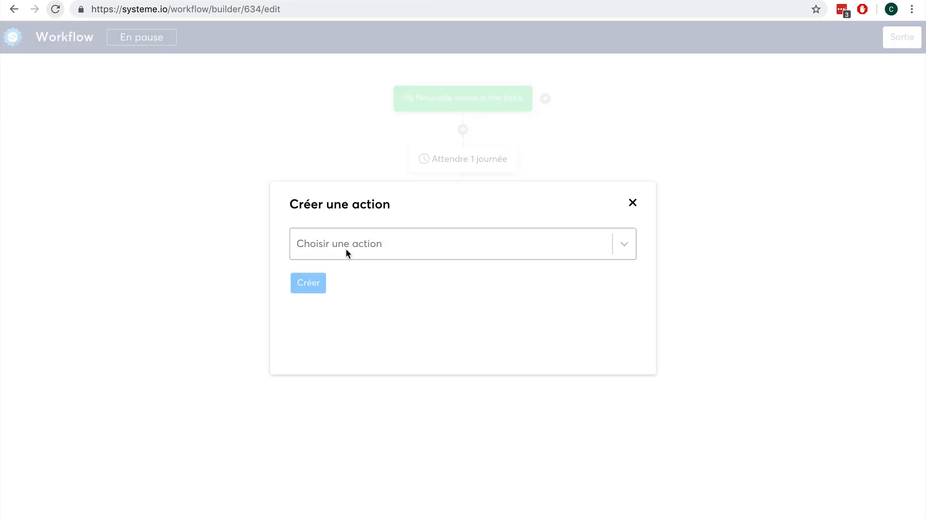
left_click(345, 248)
scroll(467, 333, "down", 1)
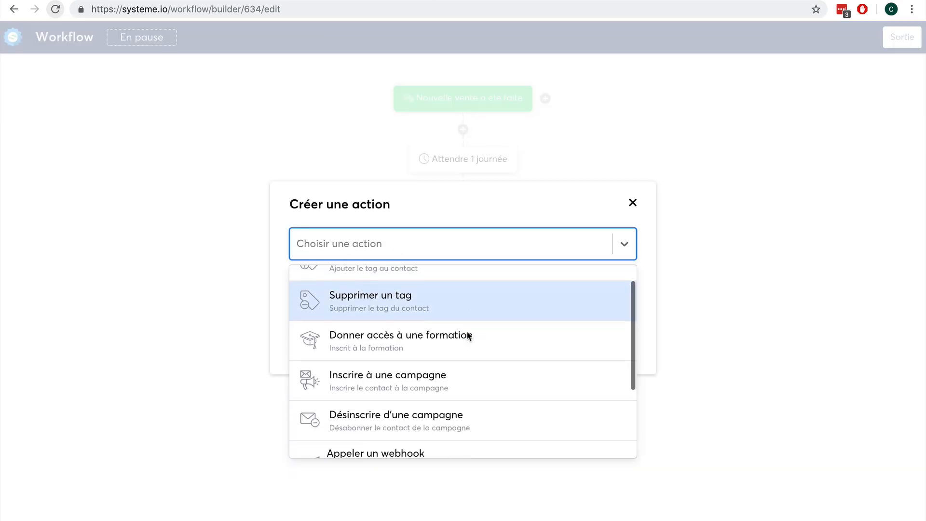
scroll(468, 334, "down", 1)
scroll(468, 336, "down", 1)
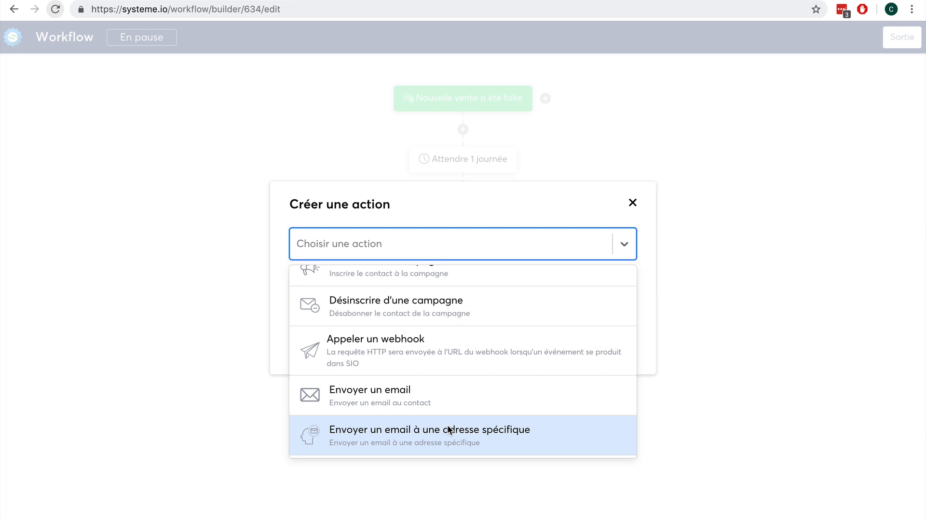
scroll(461, 358, "up", 3)
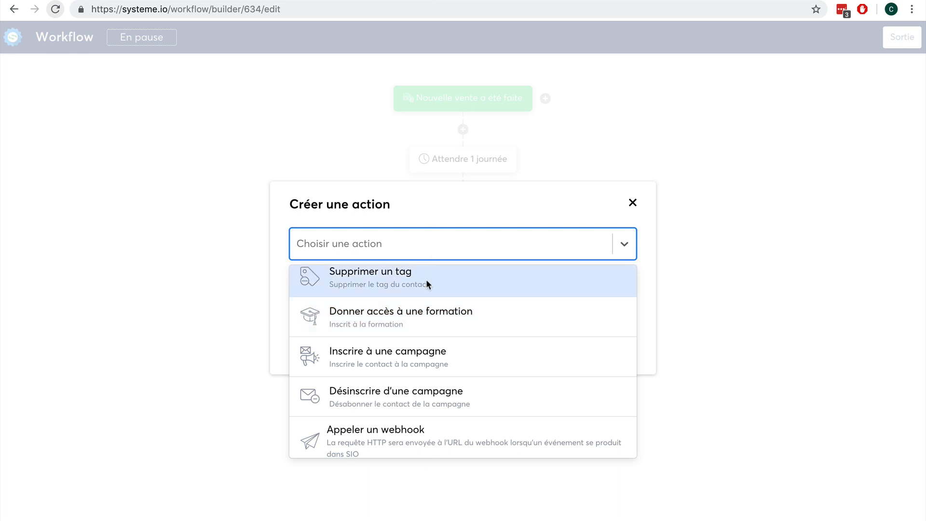
scroll(428, 287, "up", 2)
left_click(631, 205)
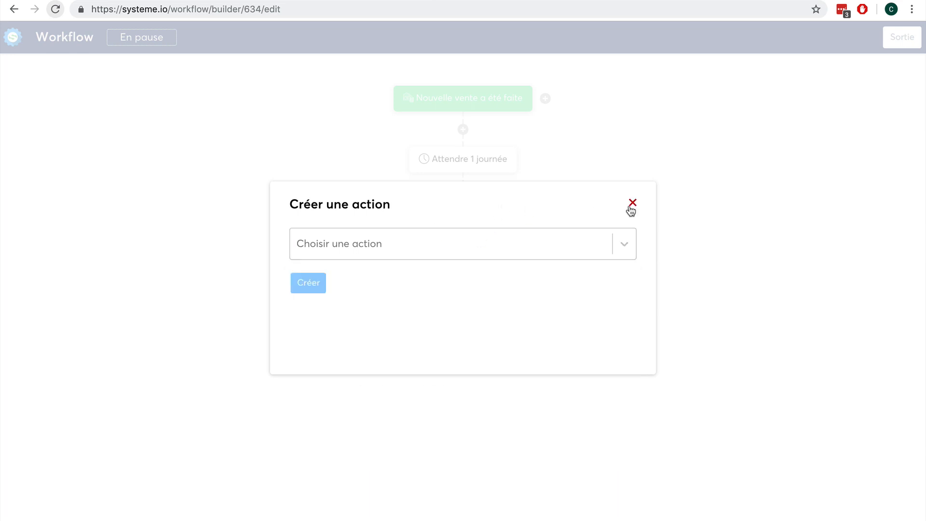
left_click(631, 205)
Add a decision after the delay with the Tag filter "Contact tagué avec" set to "Client-Ebook", and exit the workflow editor.
left_click(462, 190)
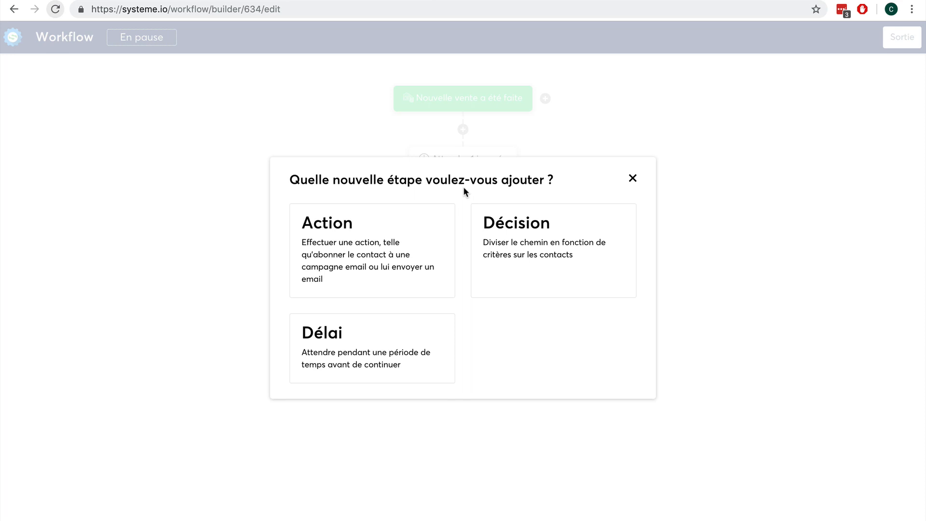
left_click(512, 235)
left_click(345, 205)
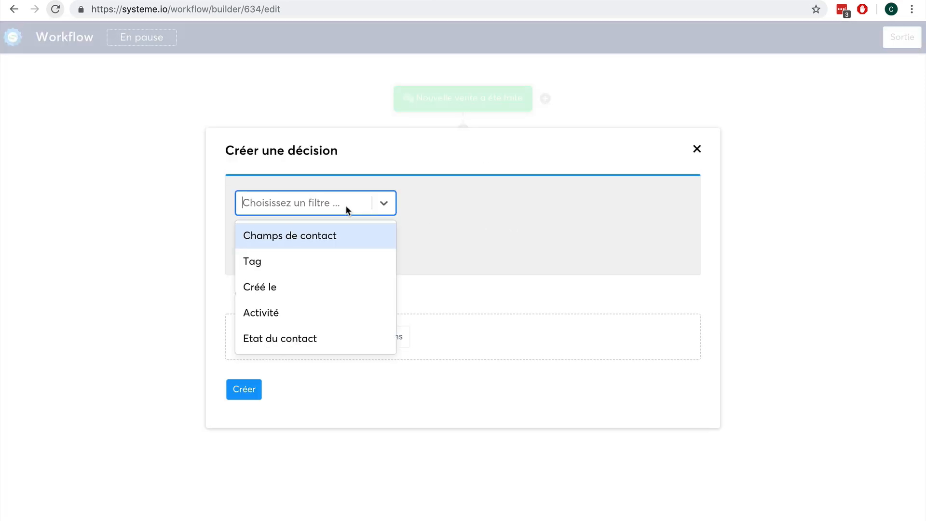
left_click(329, 262)
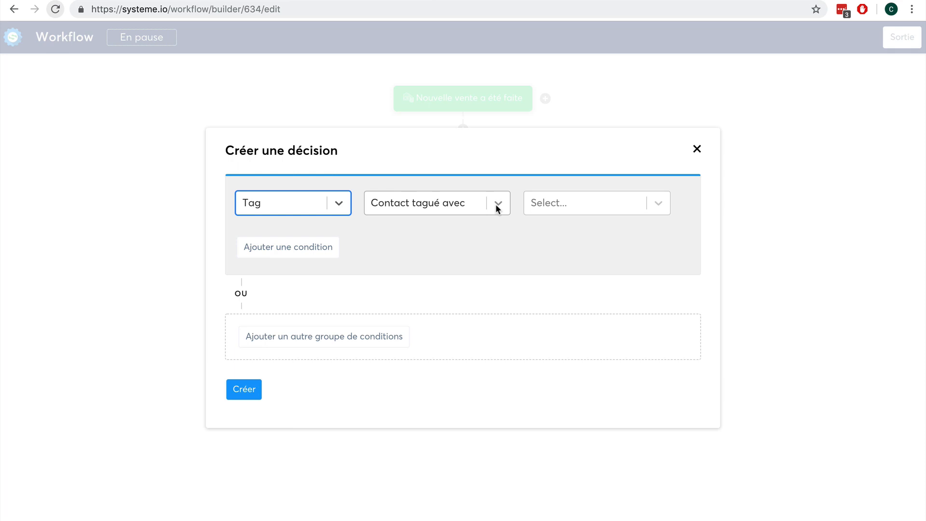
left_click(497, 205)
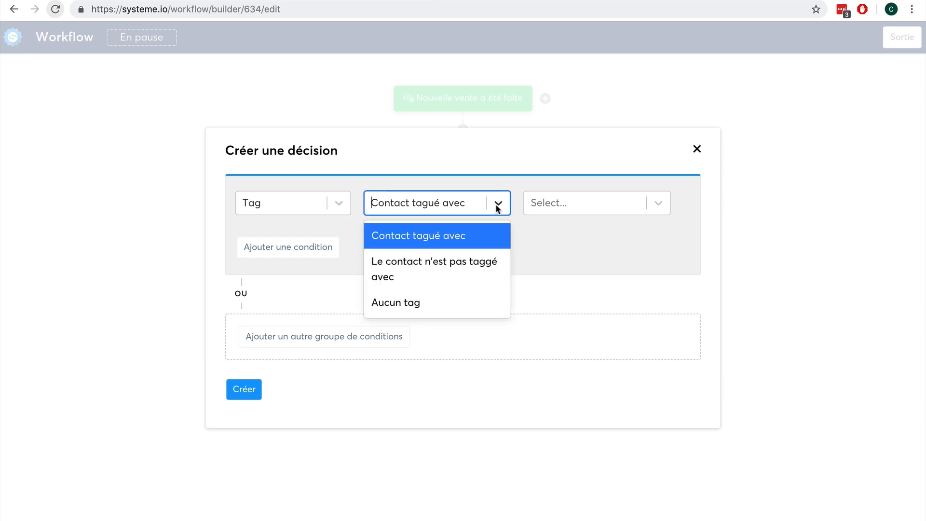
left_click(497, 205)
left_click(659, 204)
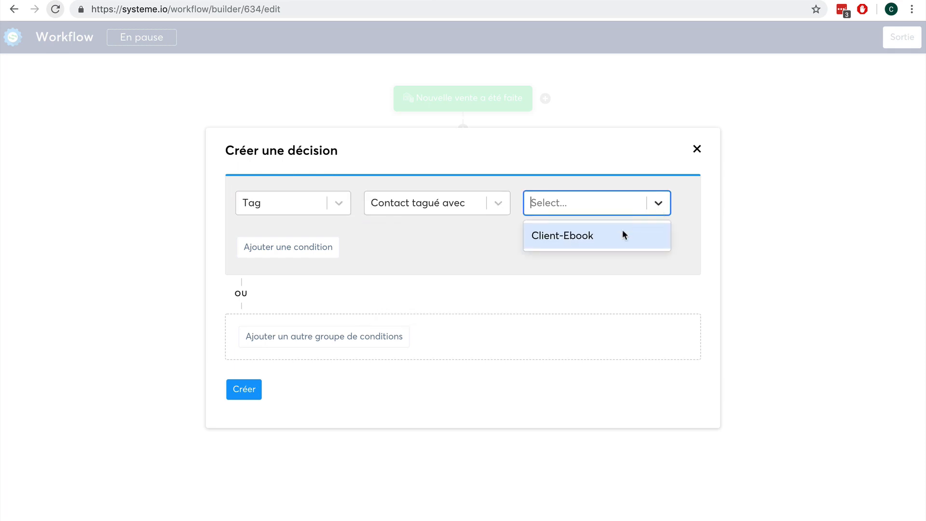
left_click(623, 232)
left_click(246, 397)
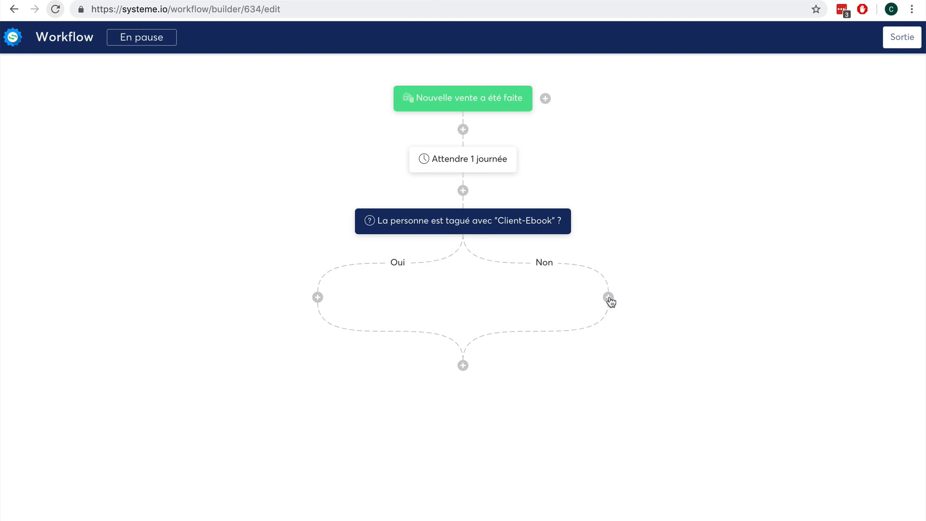
left_click(903, 42)
Create and save a new course named "Ma formation" under Mes formations.
mouse_move(770, 48)
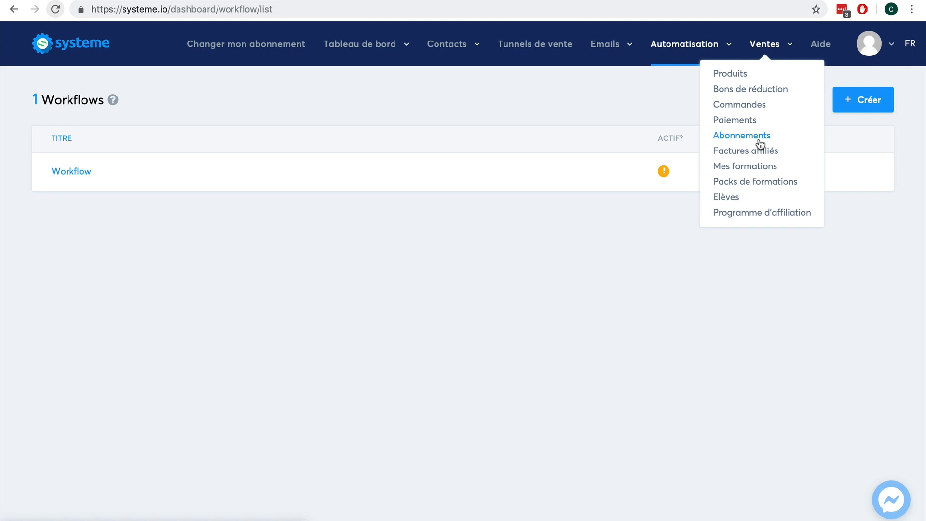
left_click(755, 169)
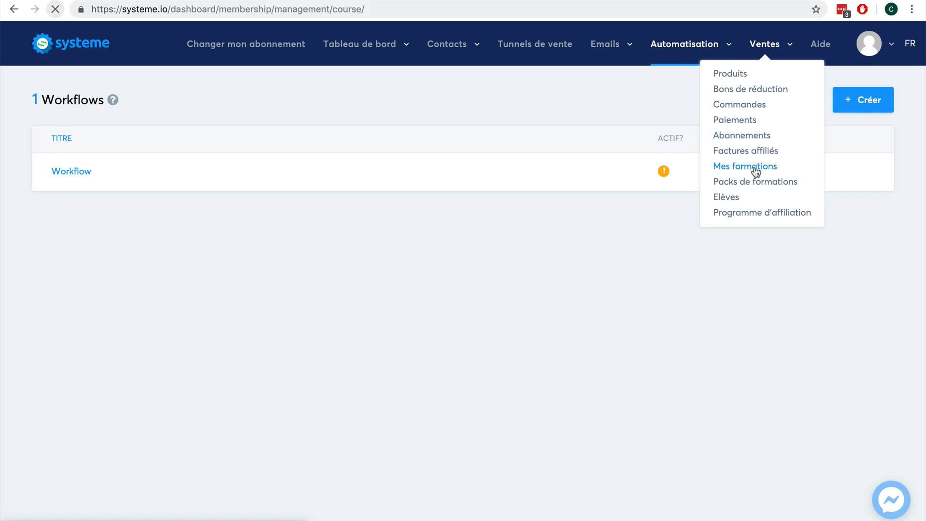
left_click(875, 105)
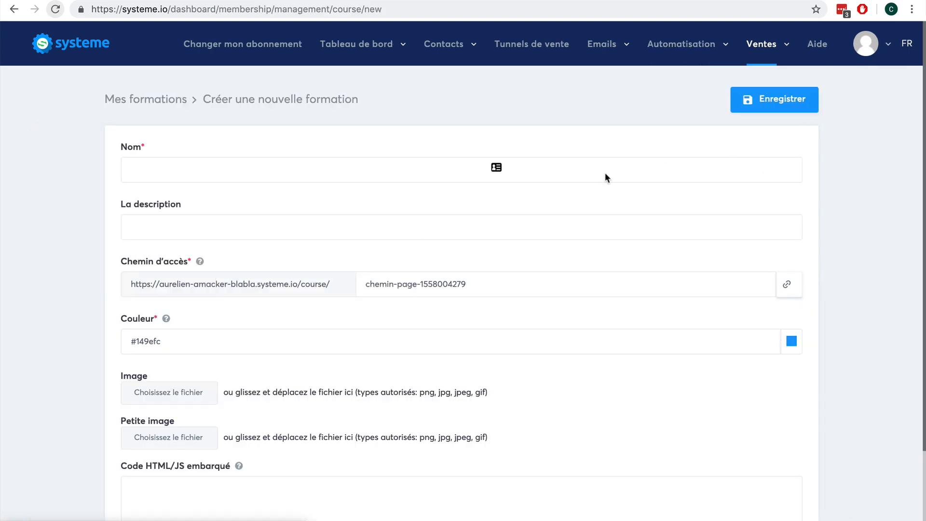
left_click(408, 174)
type("Ma")
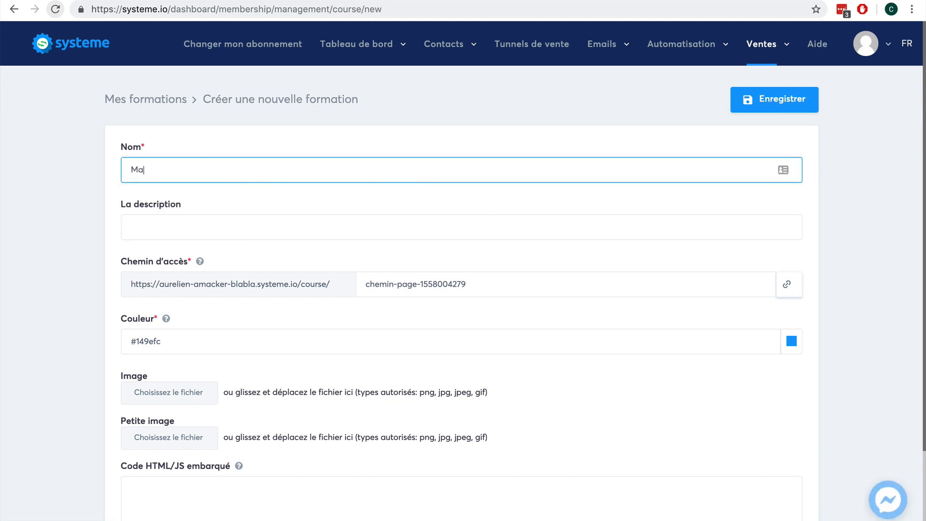
type(" formation")
left_click(804, 98)
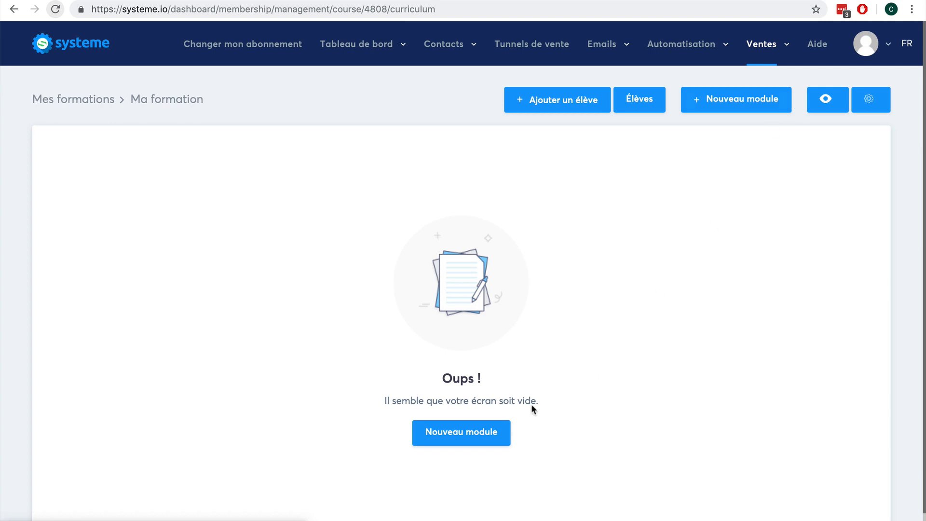
Create a module named "Module 1" in the course with its title displayed to students, and save it.
left_click(461, 432)
left_click(407, 162)
type("M")
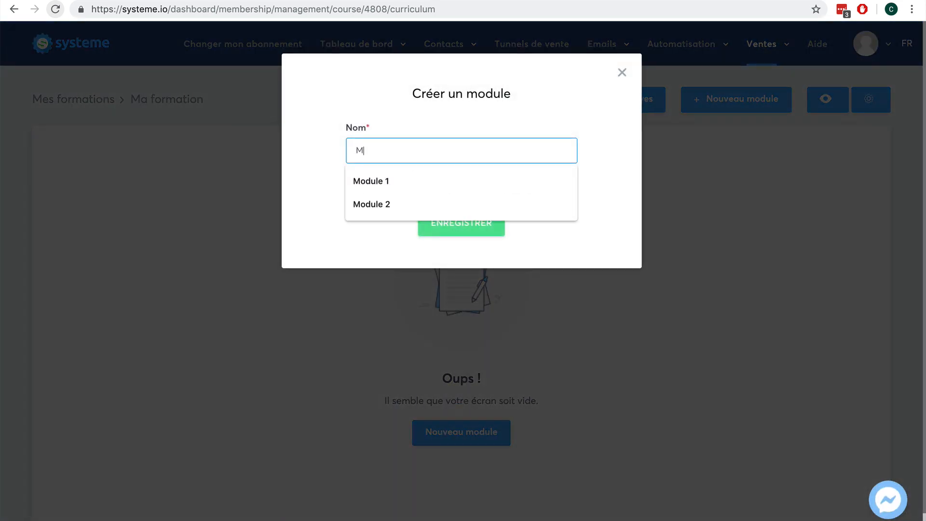
type("odule 1")
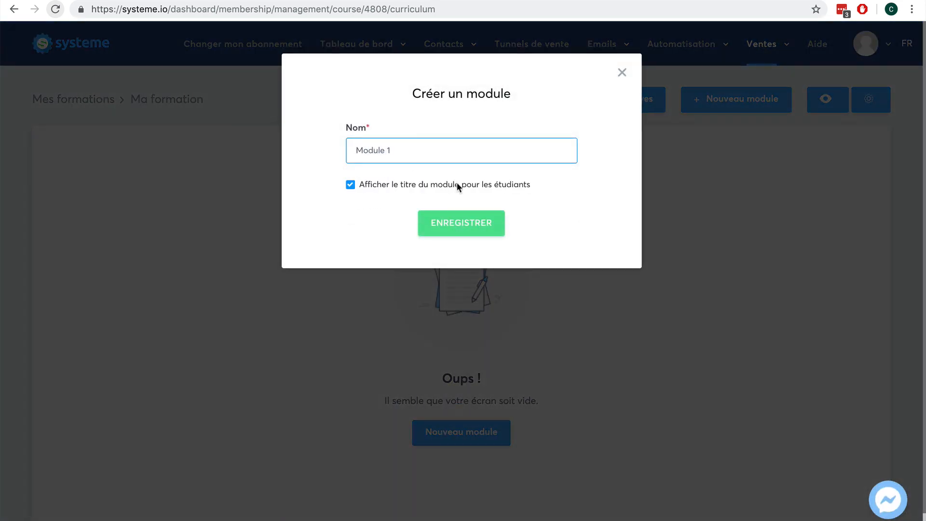
left_click(484, 222)
Add a chapter named "Chapitre 1" to Module 1 with a delay of 7, choose its page type, and save it.
left_click(480, 209)
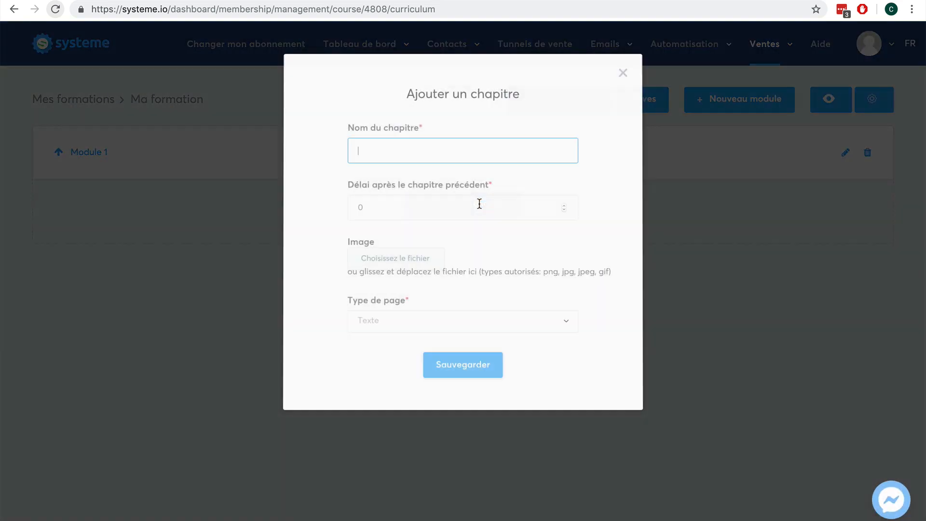
left_click(413, 147)
type("Chapitre 1")
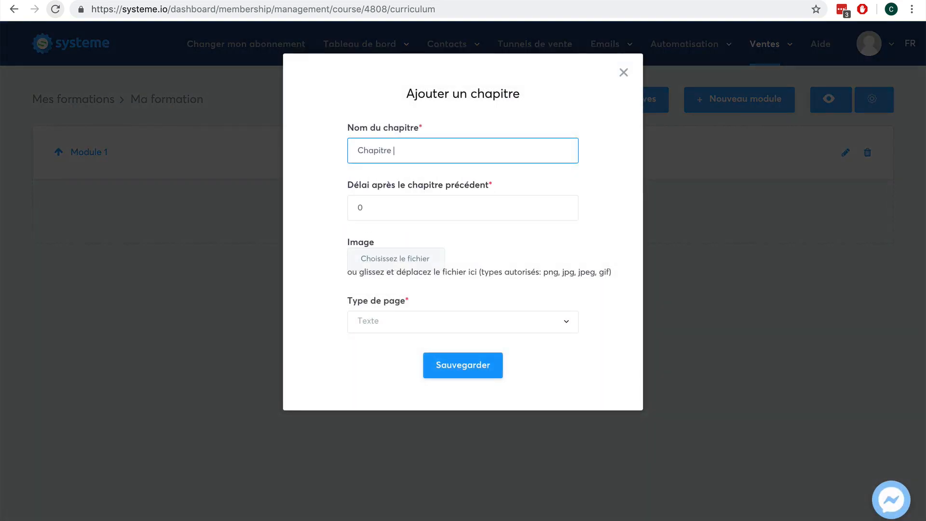
left_click(565, 206)
left_click(565, 205)
left_click(564, 206)
left_click(565, 205)
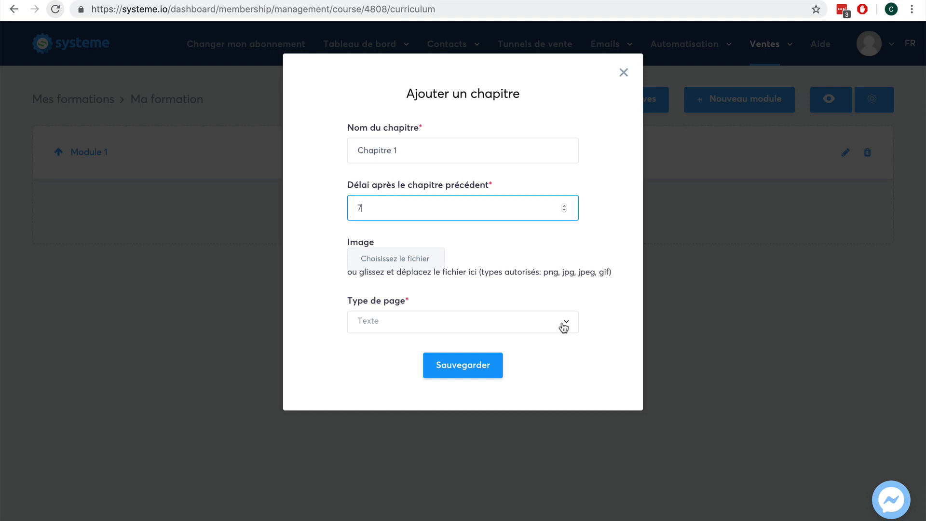
left_click(564, 328)
left_click(507, 365)
left_click(466, 365)
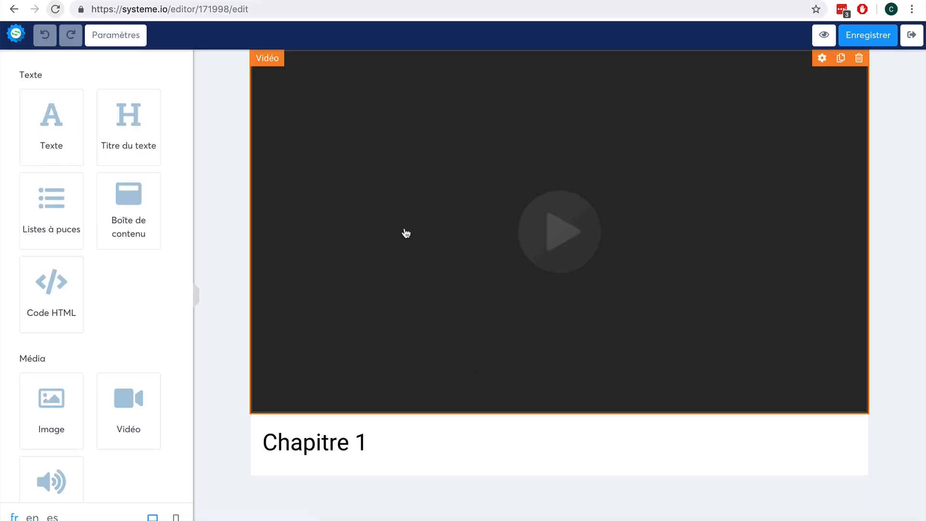
Move the "Chapitre 1" title above the video and add a content box containing a bullet list below the video.
left_click_drag(292, 436, 280, 48)
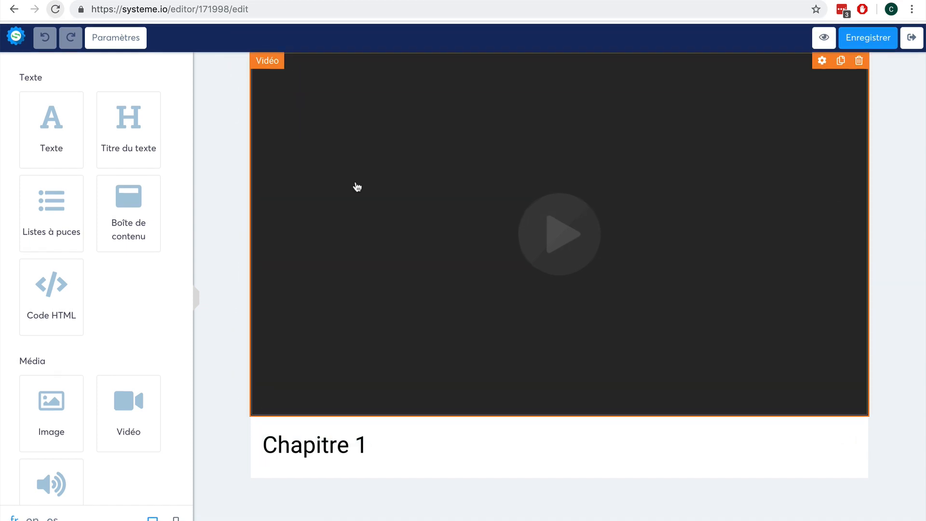
left_click_drag(285, 431, 265, 60)
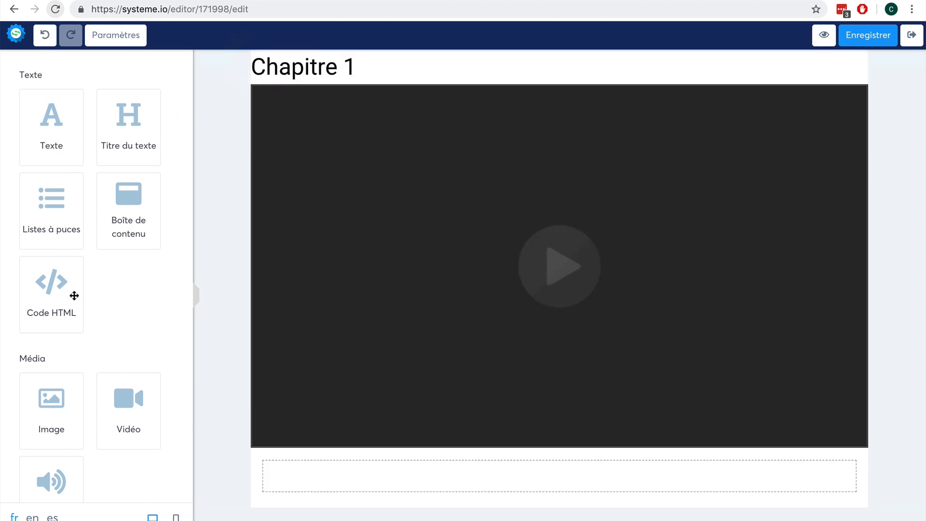
left_click_drag(121, 201, 328, 476)
left_click_drag(52, 207, 362, 514)
scroll(829, 393, "down", 2)
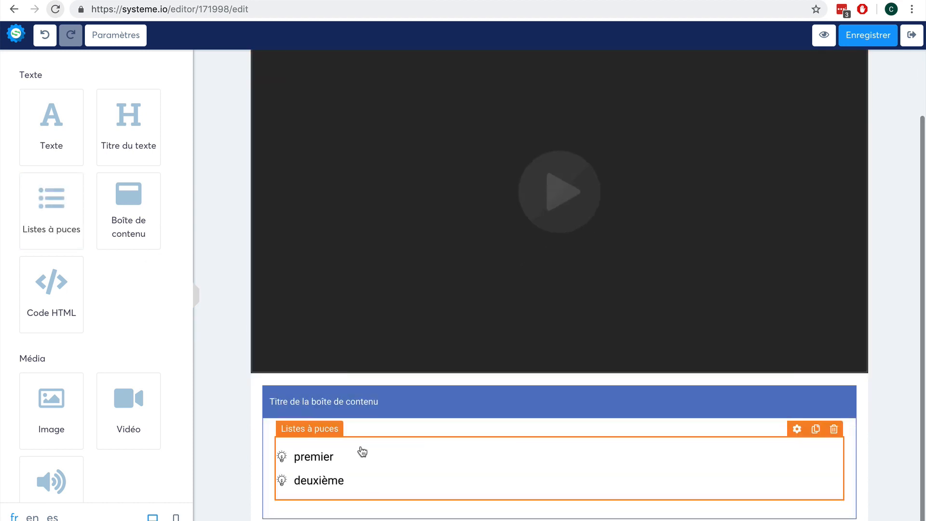
scroll(676, 269, "up", 2)
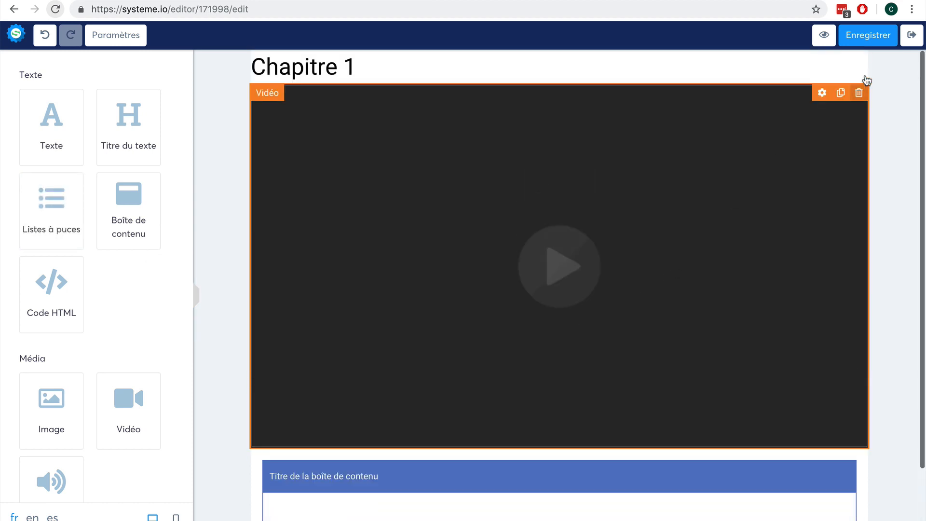
Save the chapter page, exit the page editor, and duplicate Chapitre 1 within Module 1.
left_click(866, 35)
left_click(912, 35)
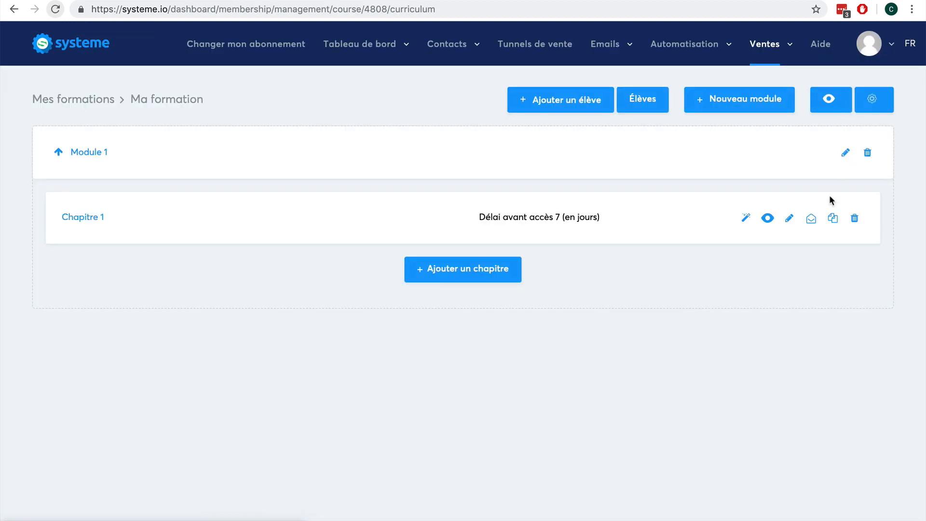
left_click(833, 220)
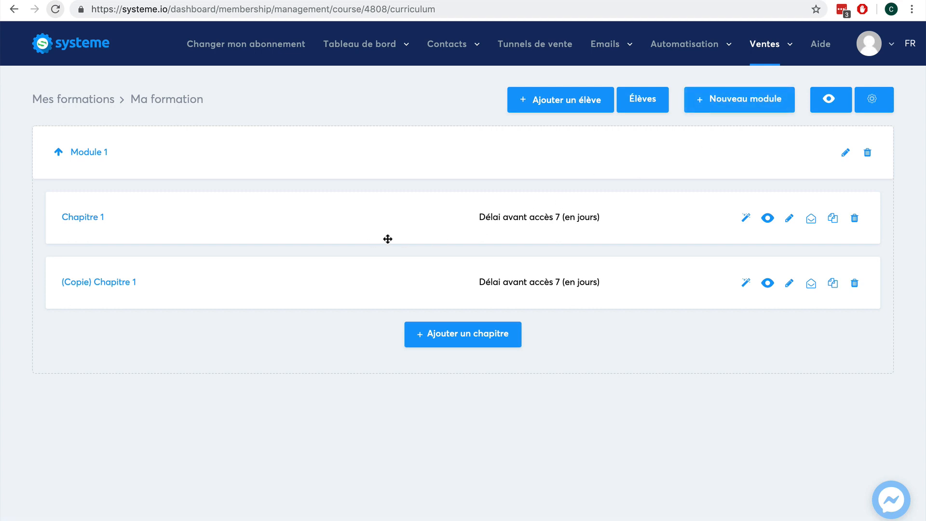
Open the settings of the "Bon de commande" step in the "Vente ebook" sales funnel, down to its Ressources section.
left_click(520, 46)
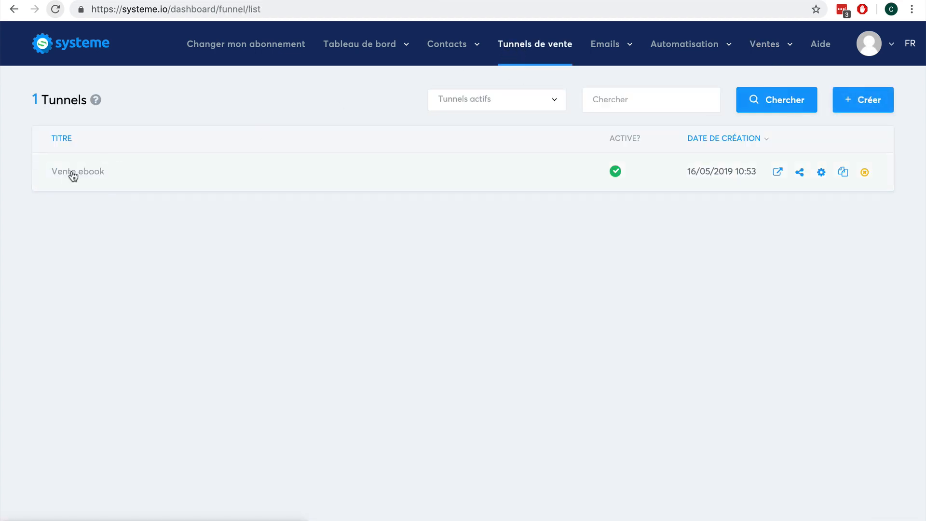
left_click(72, 175)
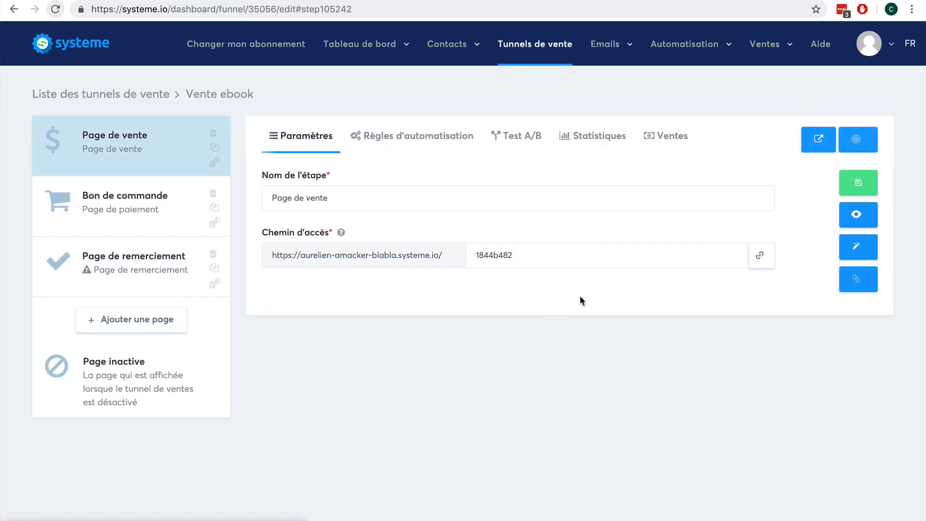
left_click(93, 212)
scroll(555, 309, "down", 3)
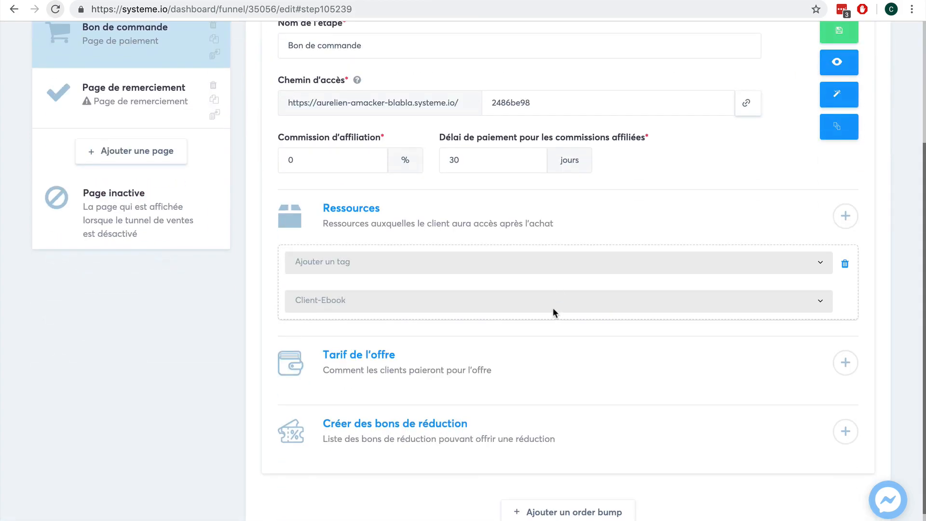
Add a Formation resource for "Ma formation" with "Accès total" to the order form, save the step, and leave the funnel.
left_click(846, 220)
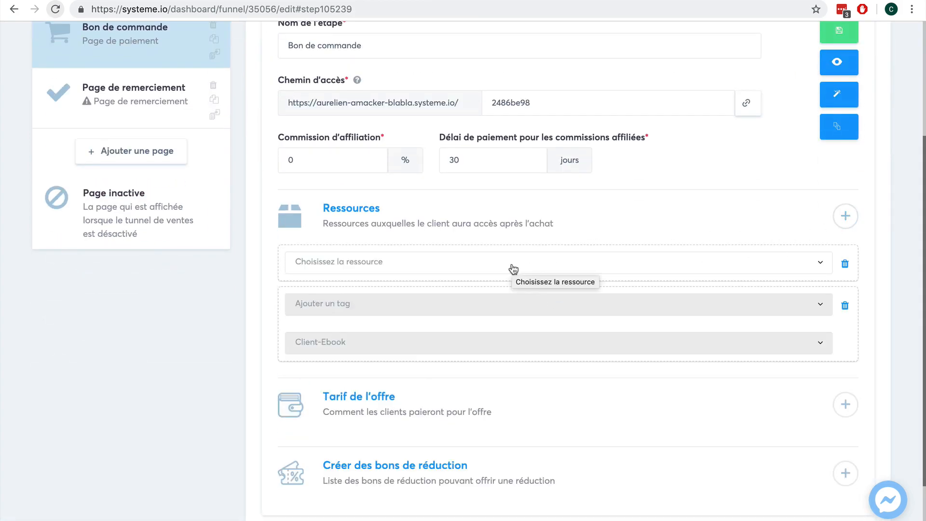
left_click(372, 265)
left_click(353, 341)
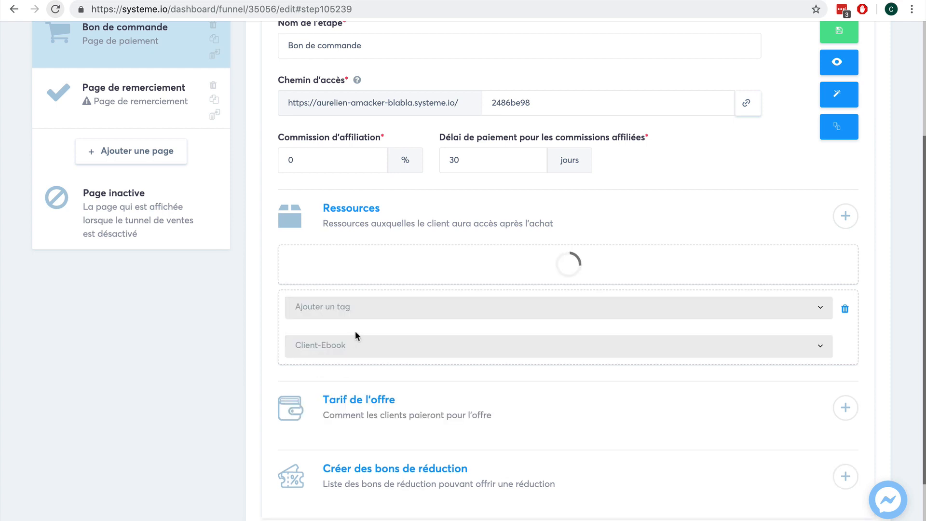
left_click(401, 302)
left_click(379, 347)
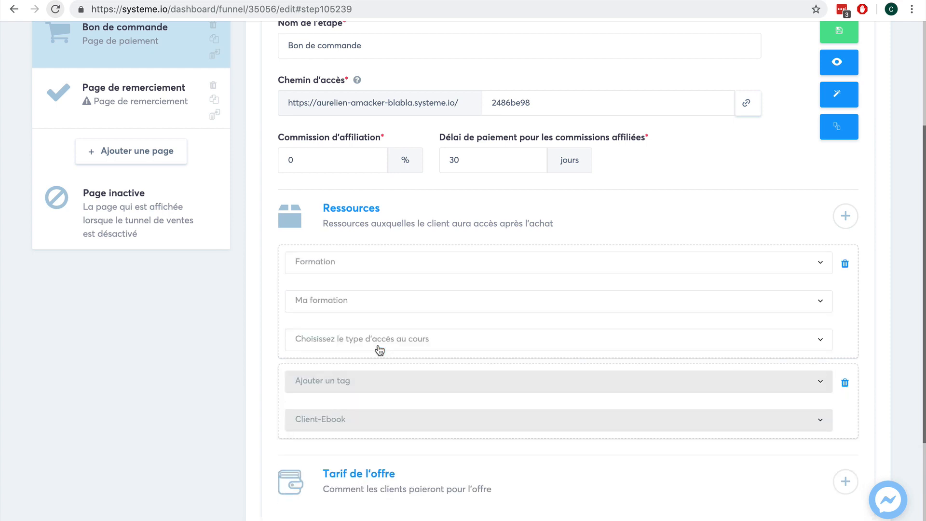
left_click(438, 345)
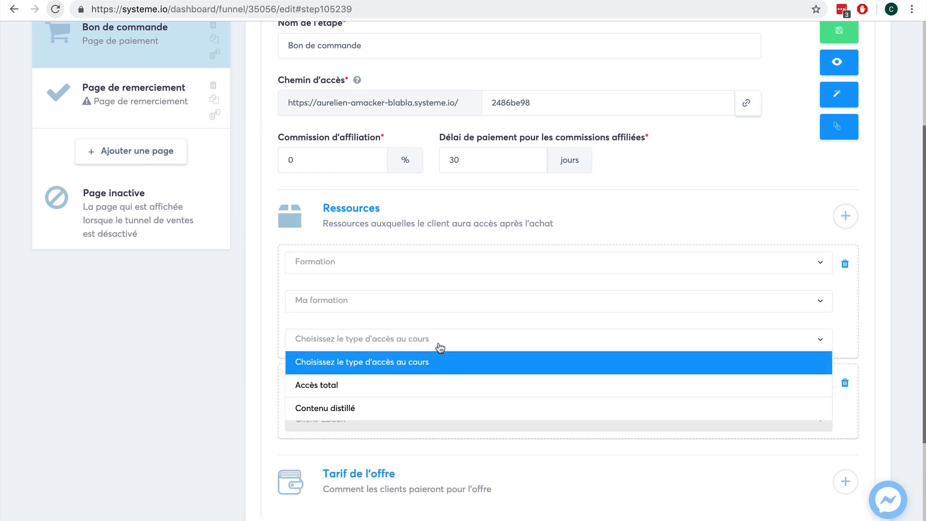
left_click(437, 392)
scroll(689, 298, "up", 4)
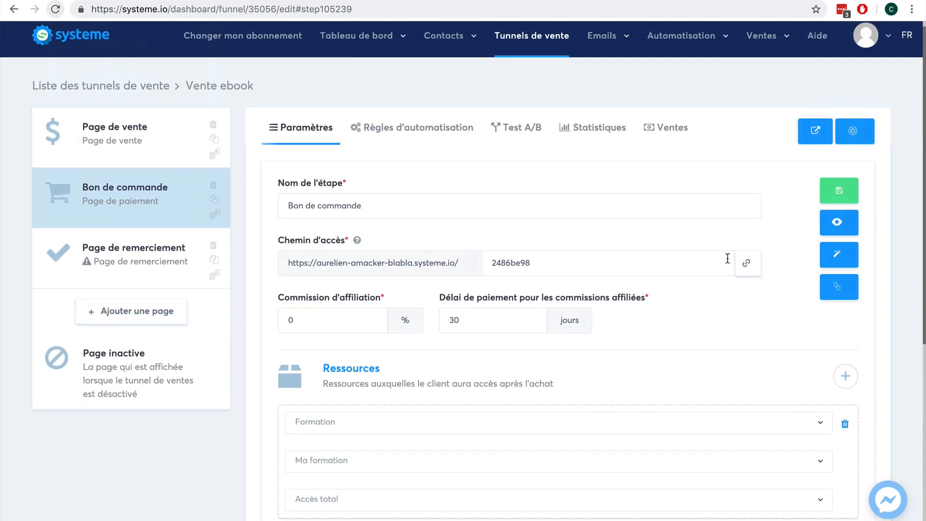
left_click(841, 196)
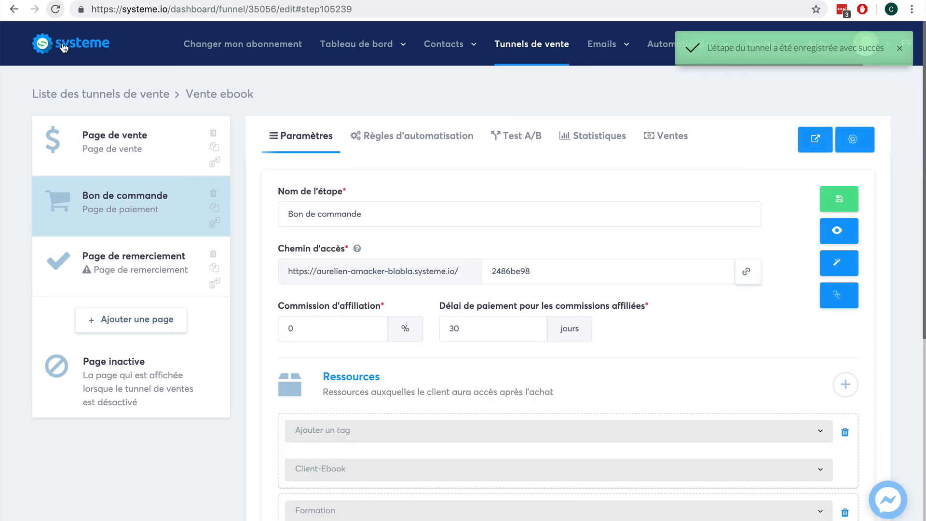
left_click(63, 48)
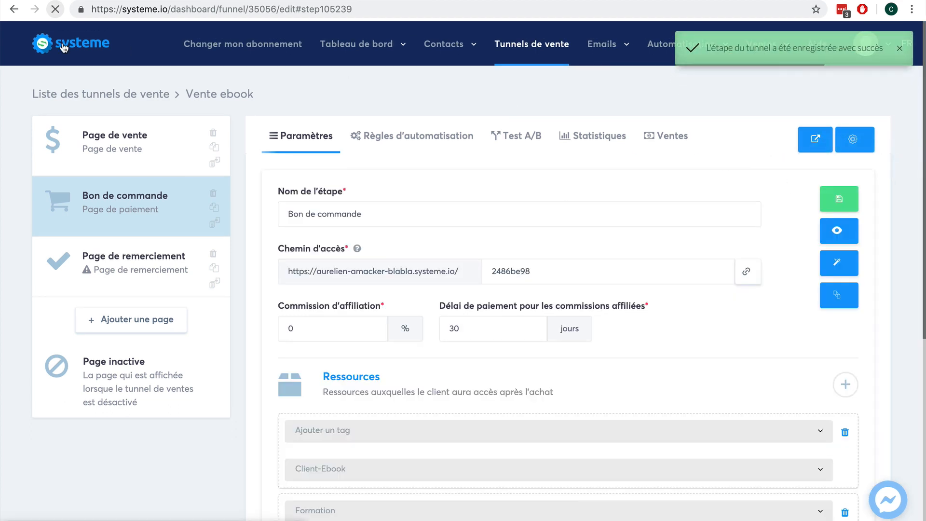